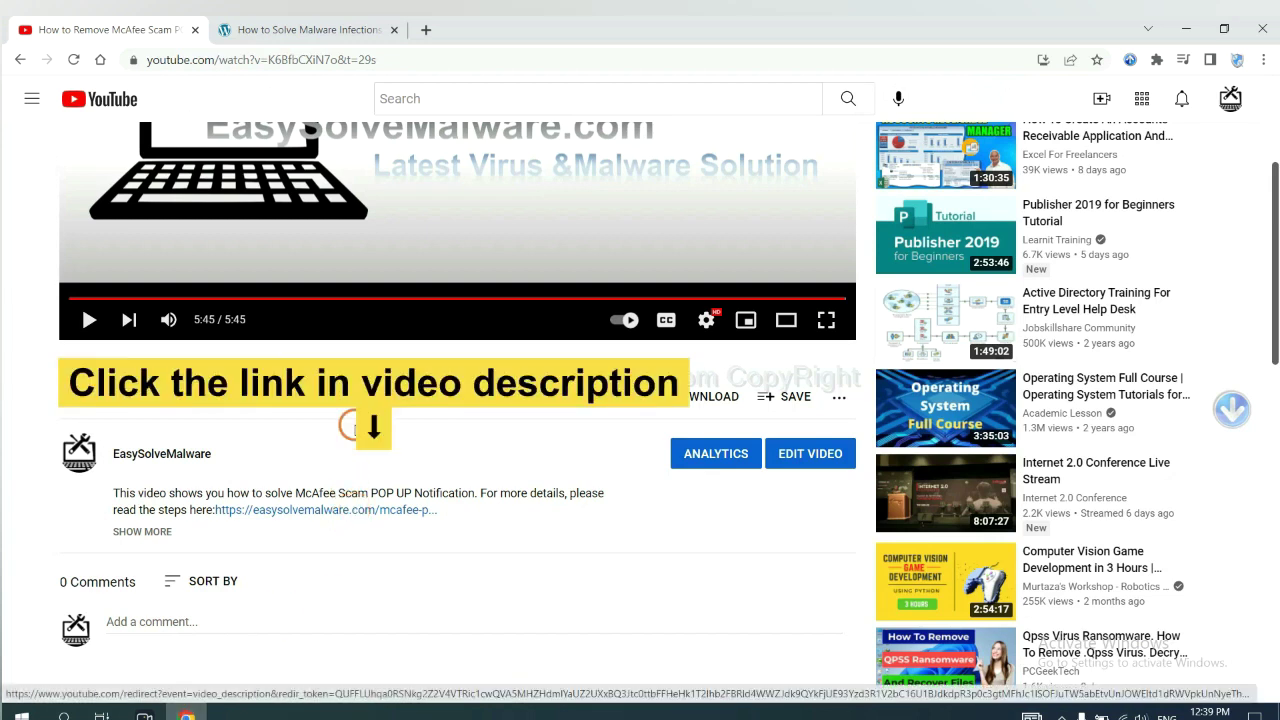
Download SpyHunter for Windows from the easysolvemalware.com guide and run the downloaded installer
left_click(366, 29)
scroll(1272, 356, "down", 3)
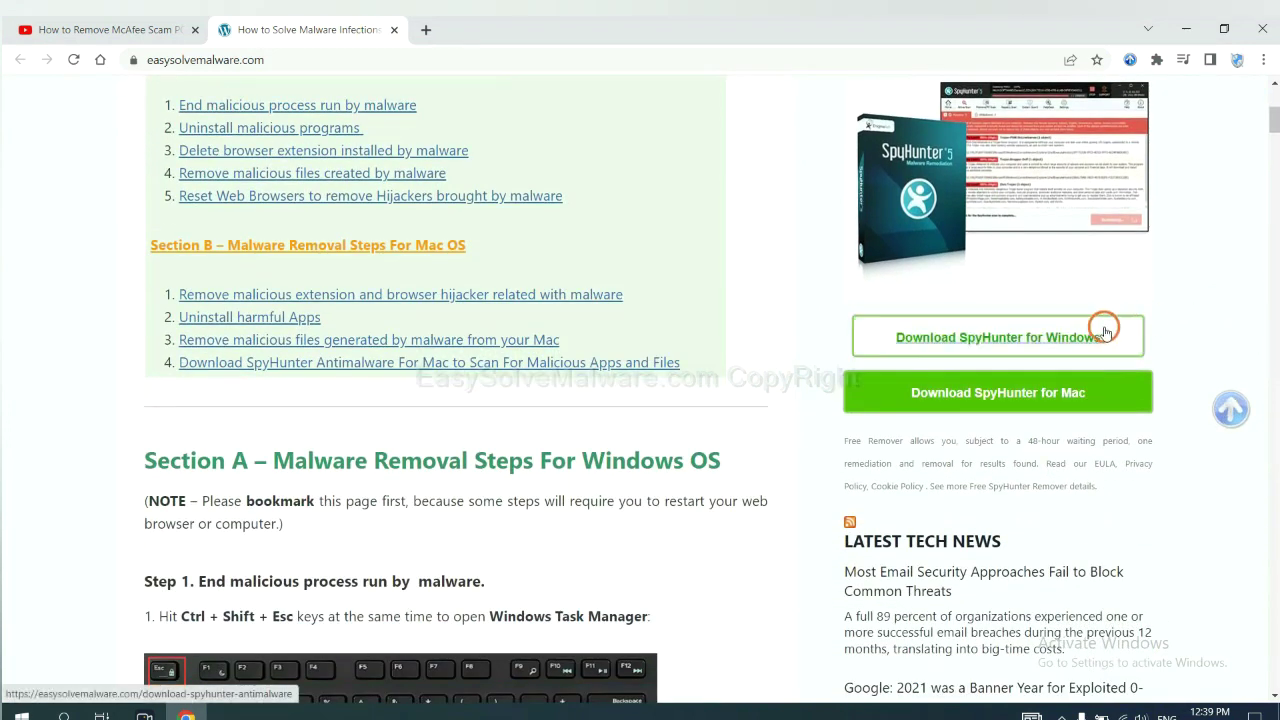
left_click(1088, 334)
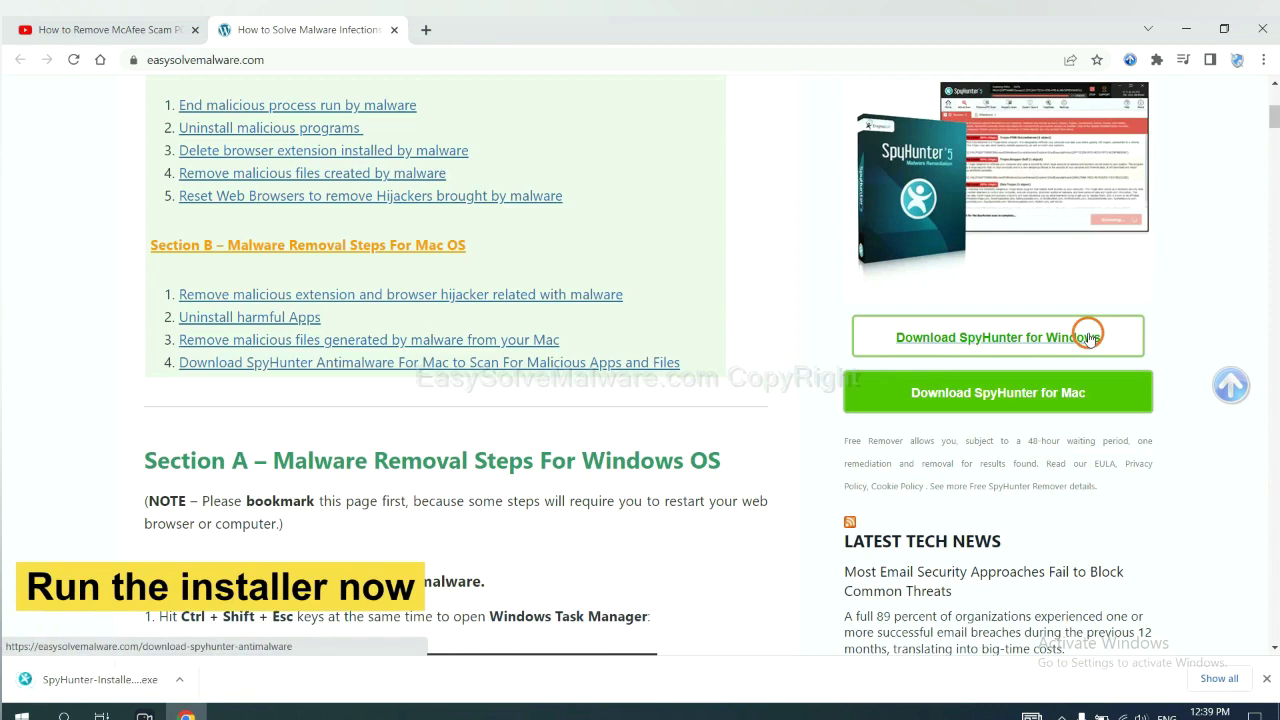
left_click(84, 680)
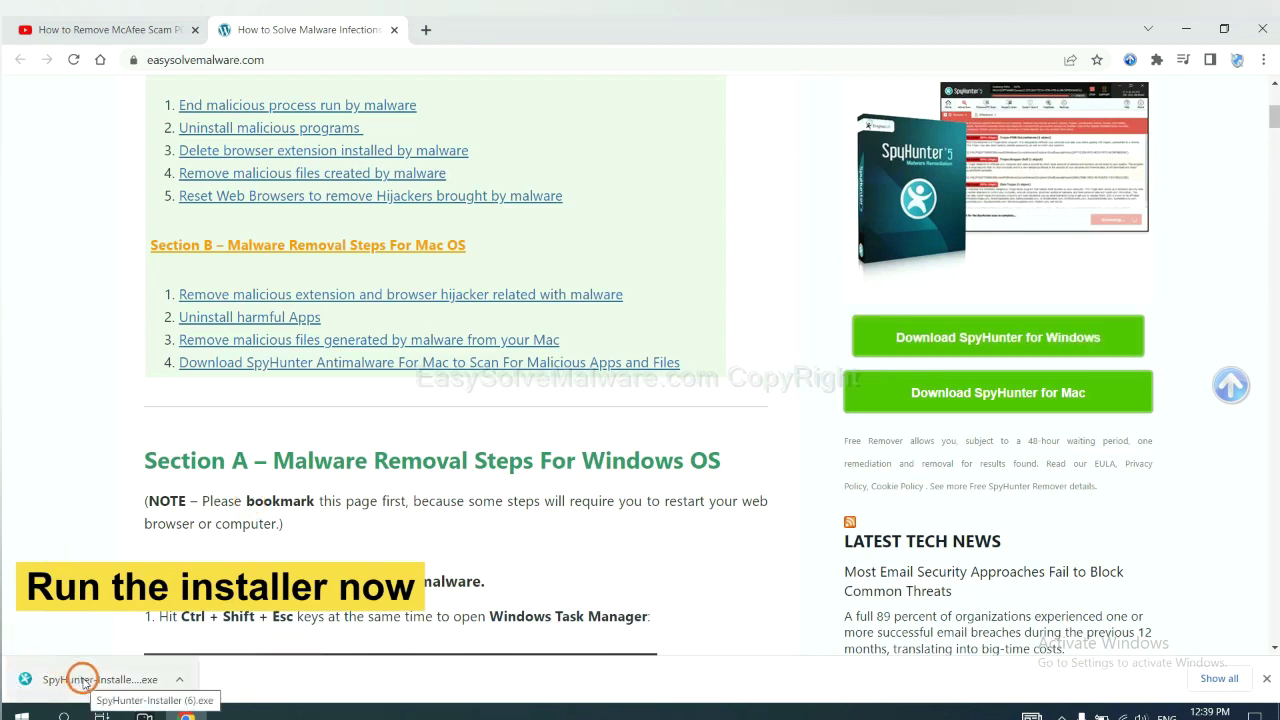
left_click(84, 680)
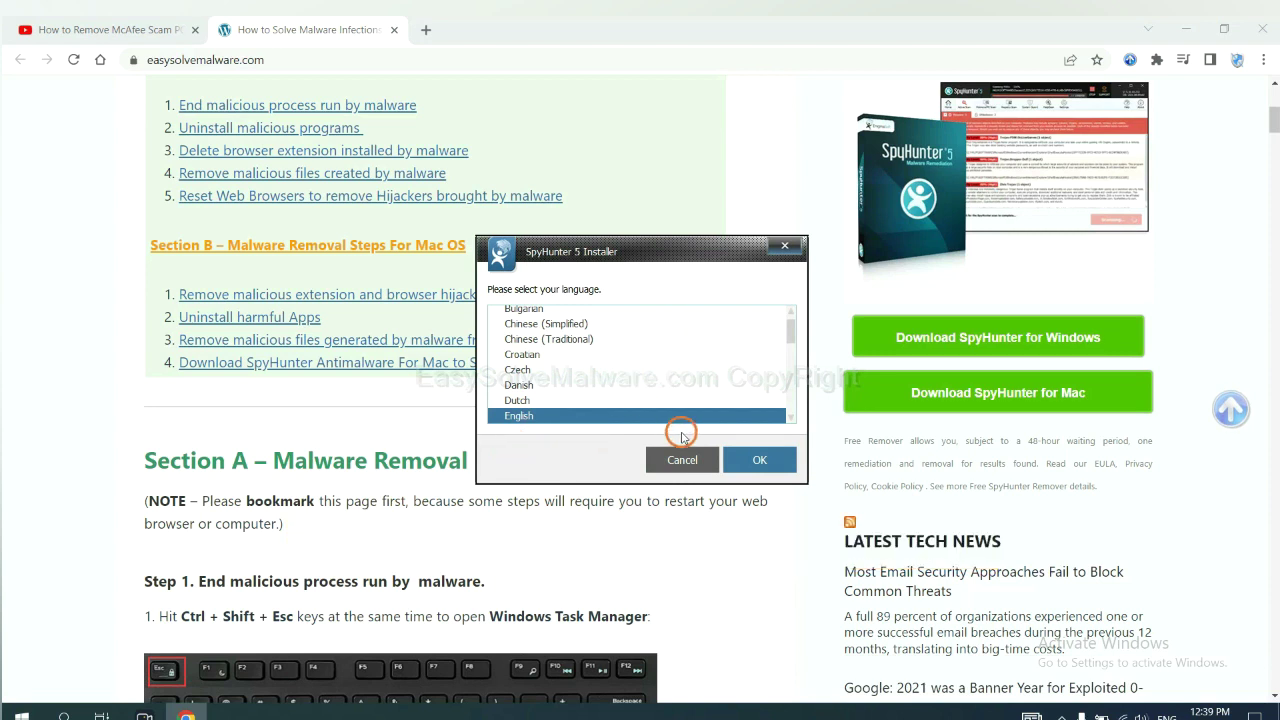
Install SpyHunter 5 in English, accepting the EULA and Privacy Policy, and finish setup
left_click(742, 459)
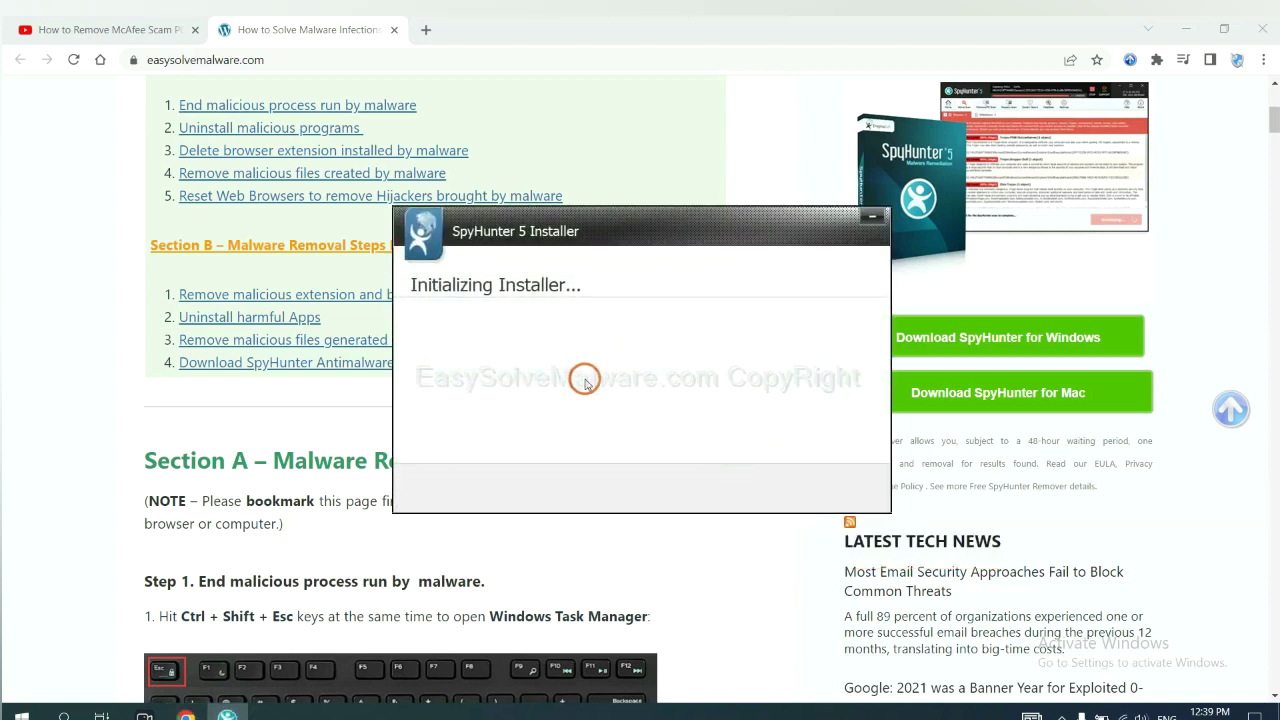
left_click(551, 381)
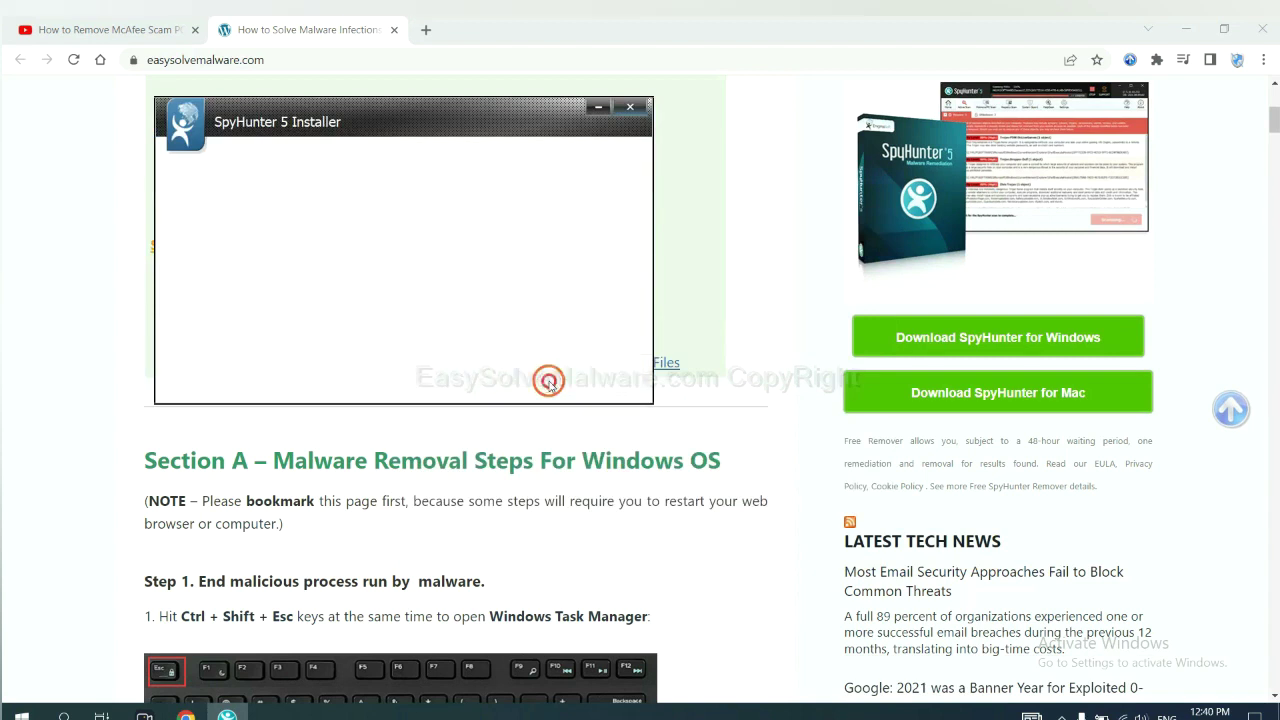
left_click(414, 336)
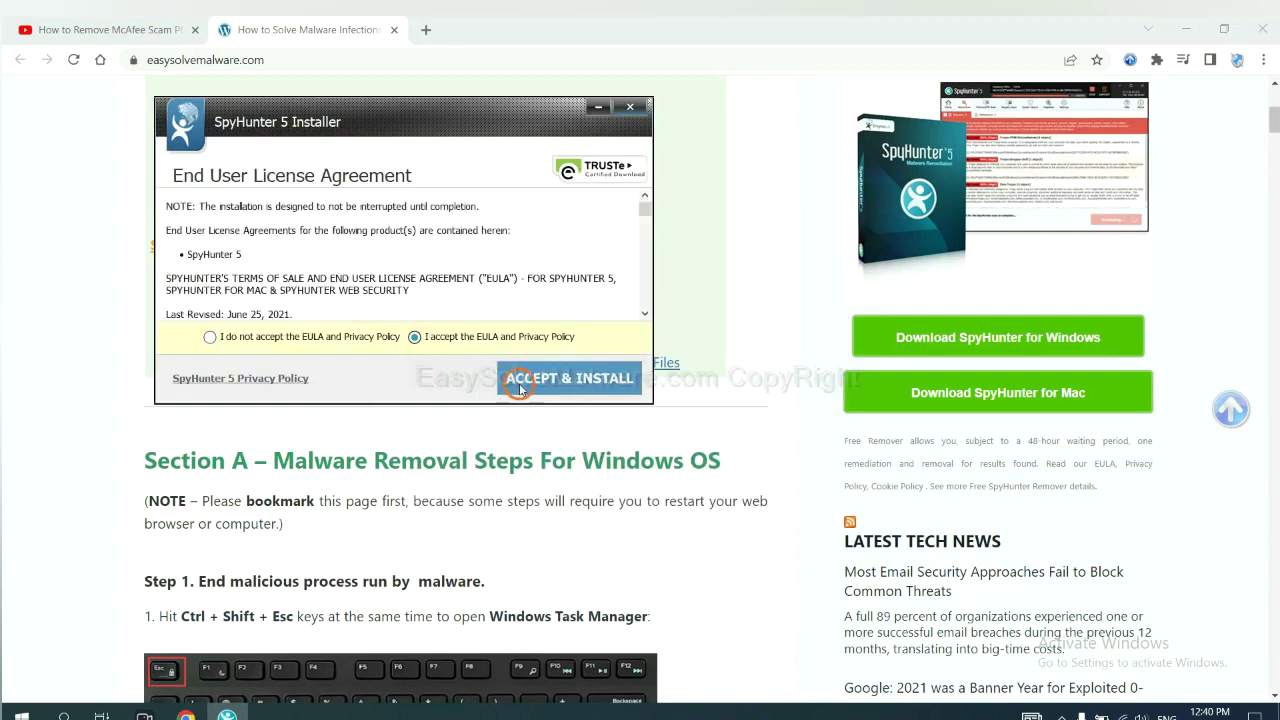
left_click(520, 385)
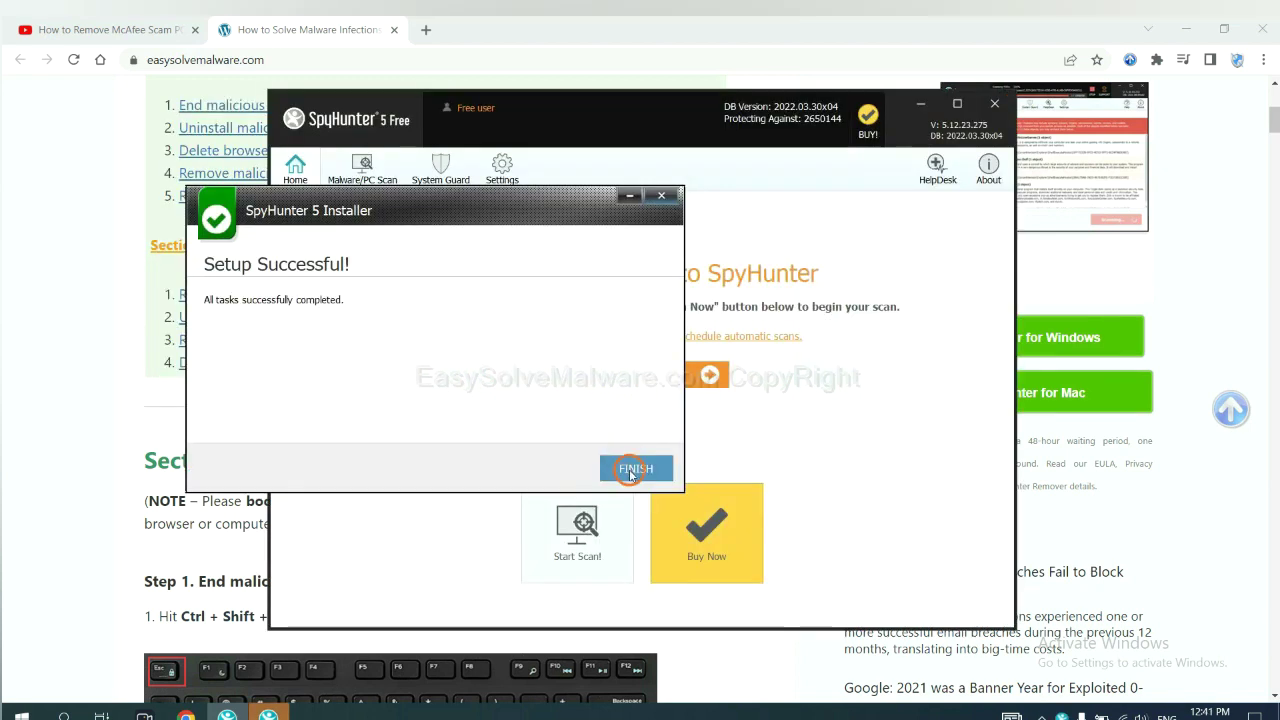
left_click(629, 466)
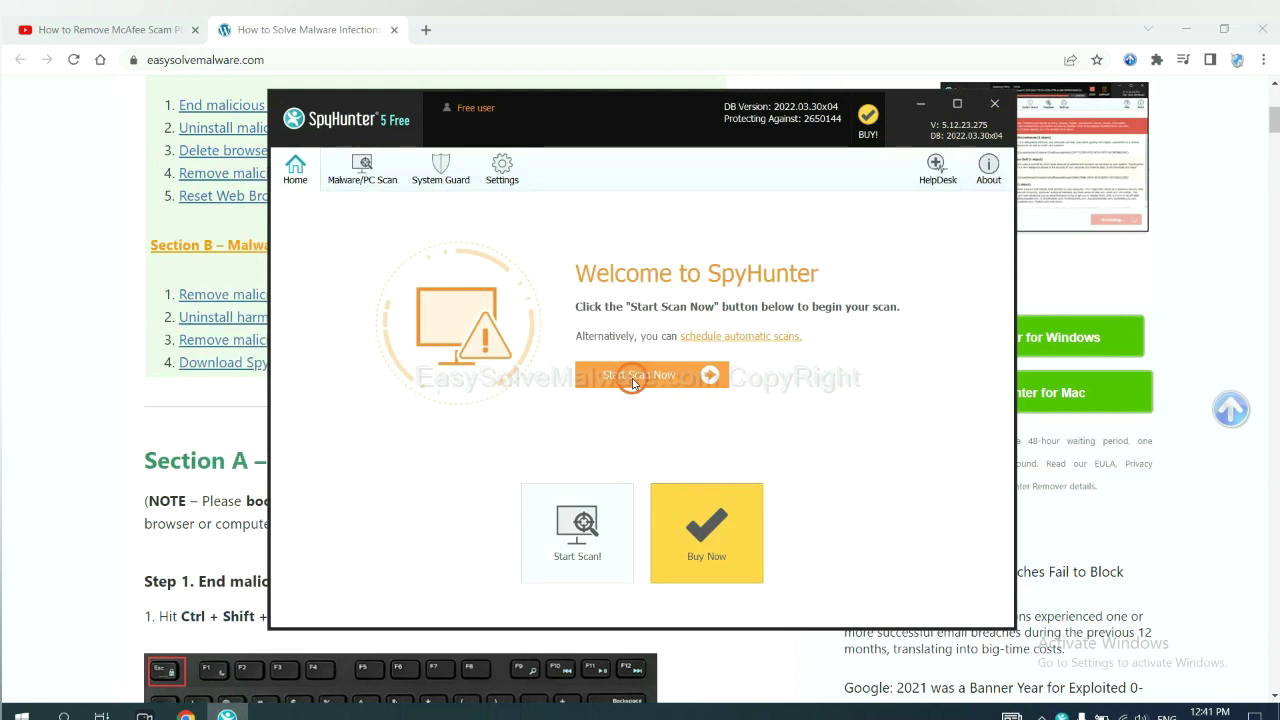
Run a SpyHunter scan and continue past the detected remove360.bat unknown object
left_click(632, 383)
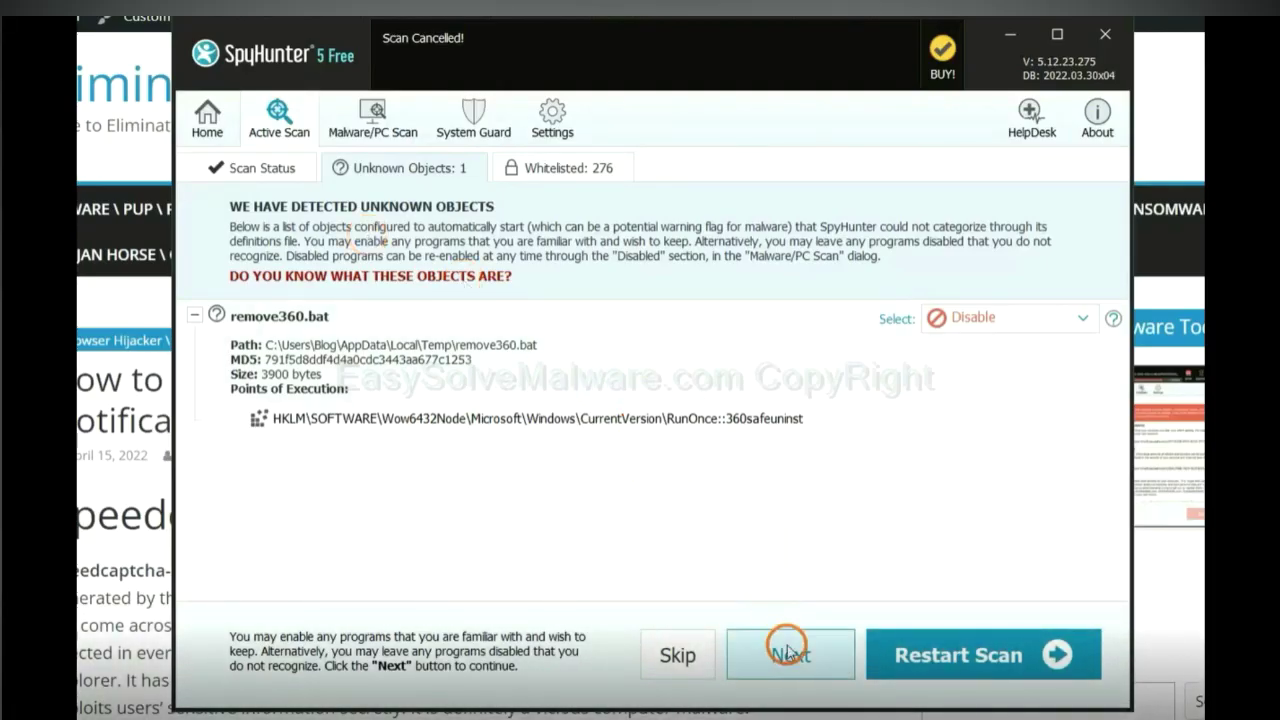
left_click(790, 658)
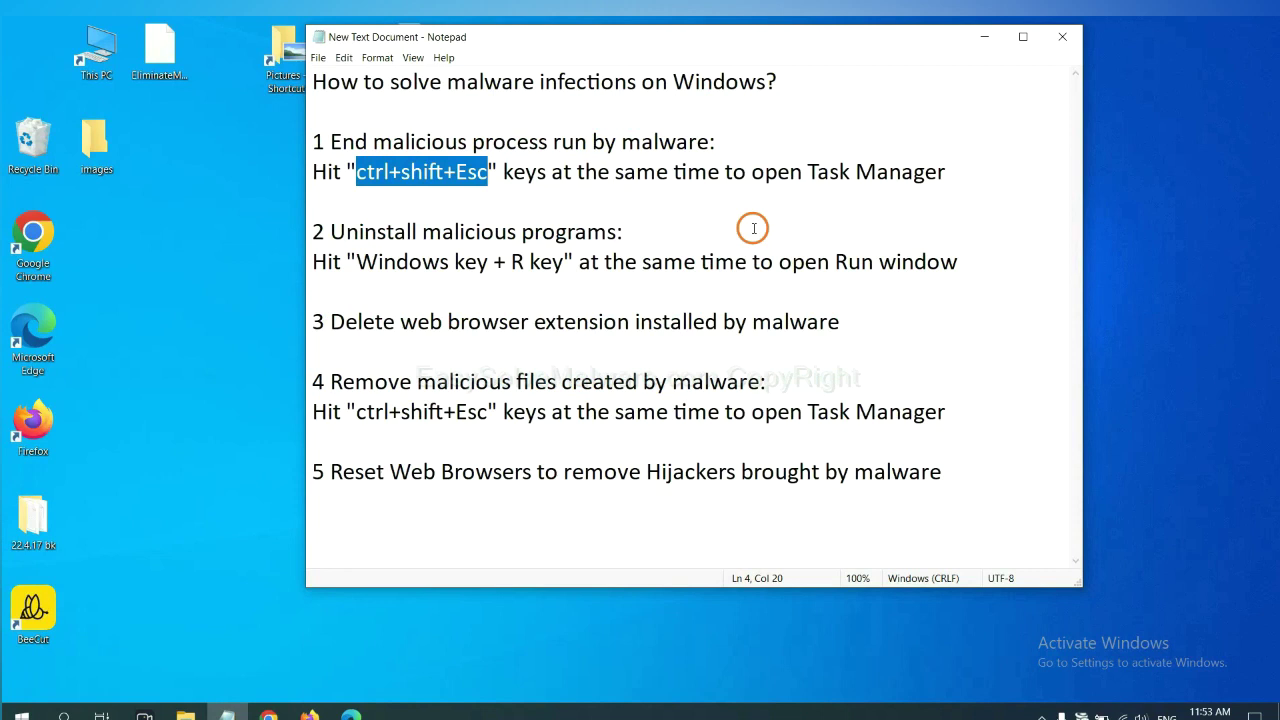
Highlight 'ctrl+shift+Esc' in step 1 of the Notepad removal notes
left_click(455, 173)
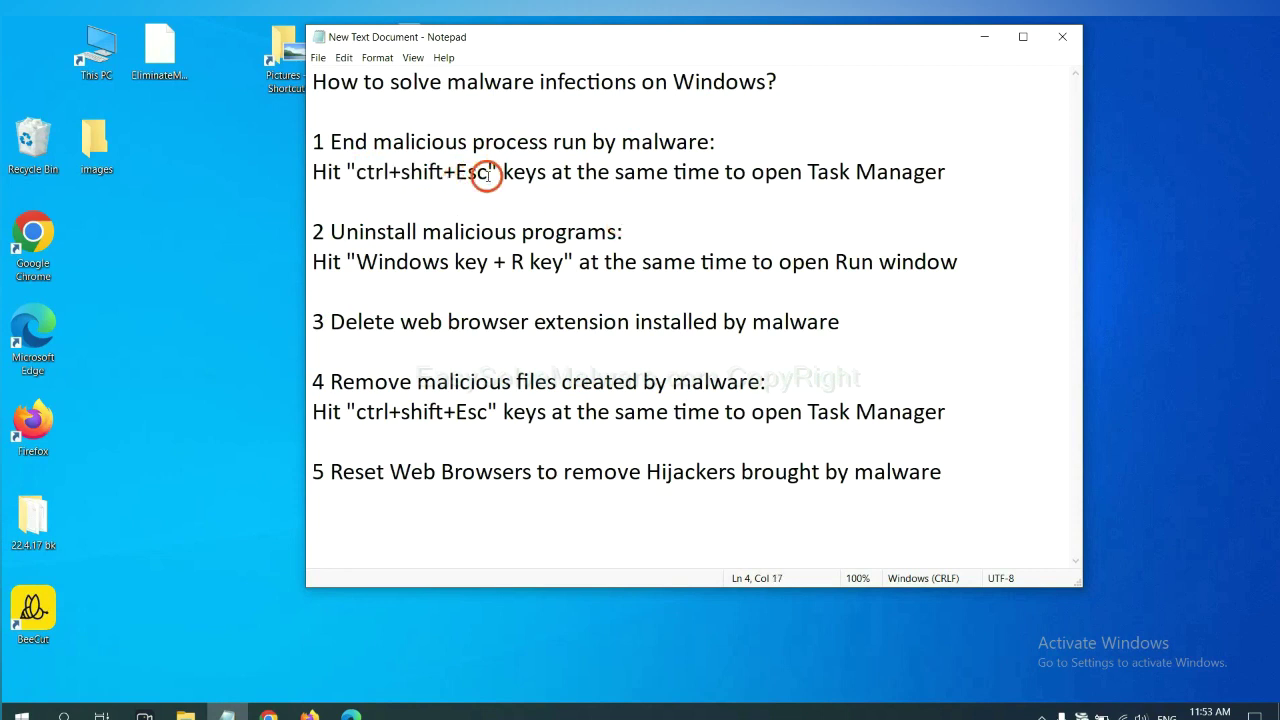
left_click_drag(488, 173, 357, 175)
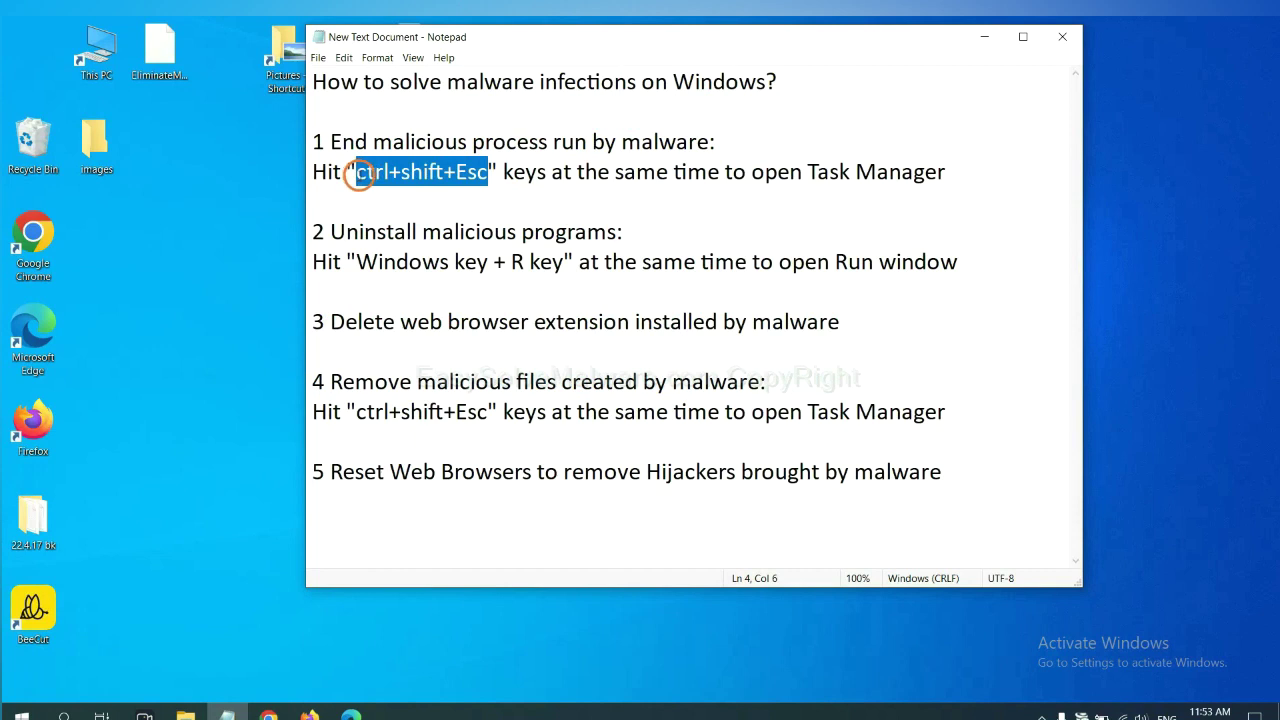
key("ctrl+shift+Escape")
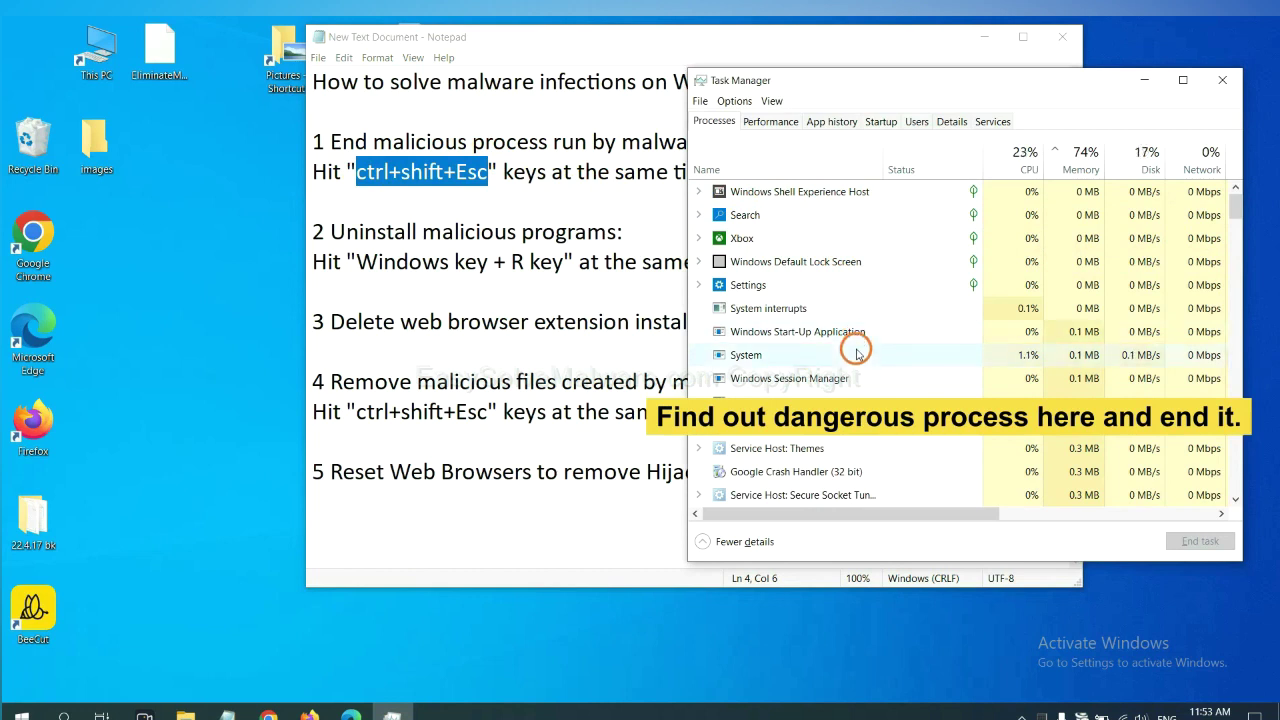
left_click(857, 354)
left_click(852, 400)
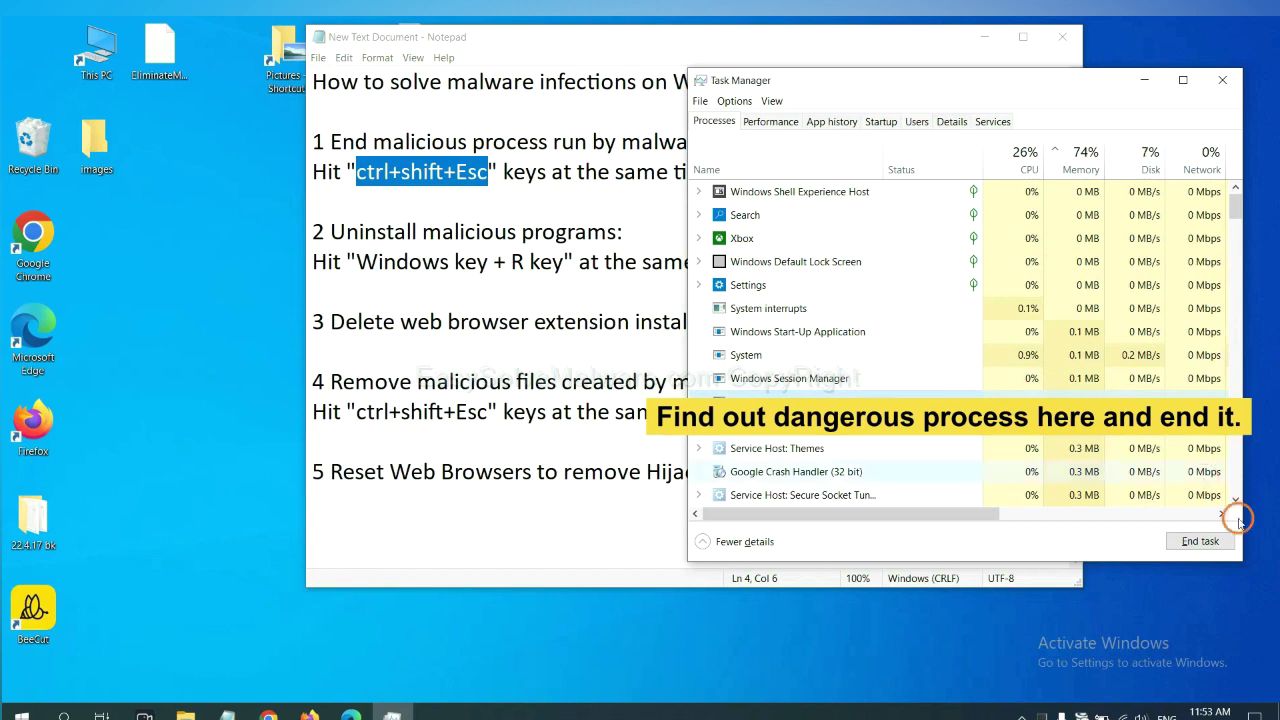
left_click(1205, 541)
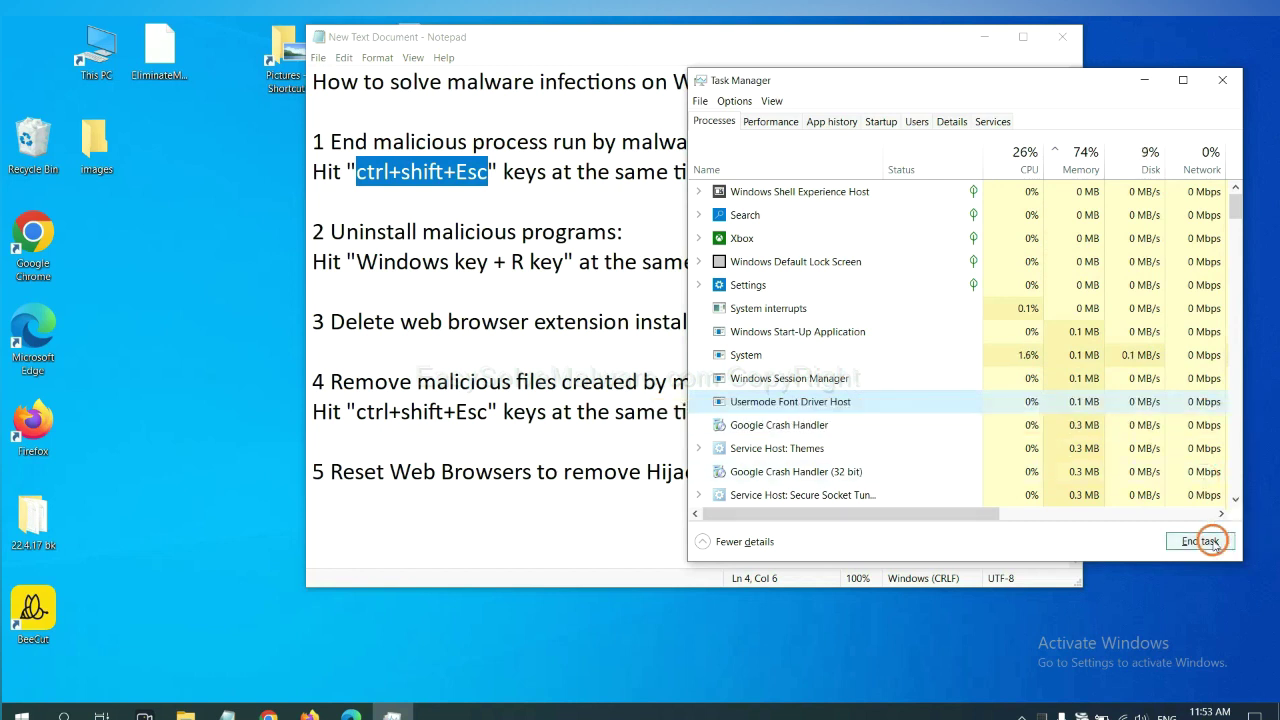
left_click(1220, 81)
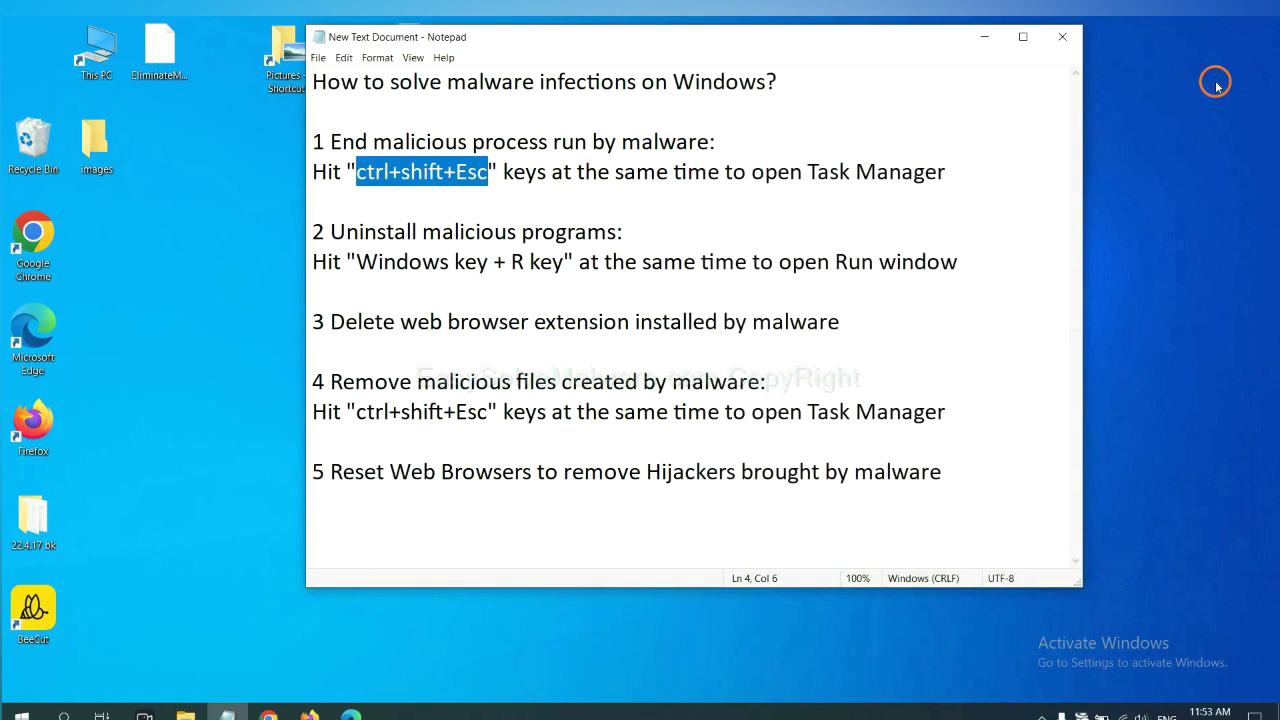
left_click(588, 258)
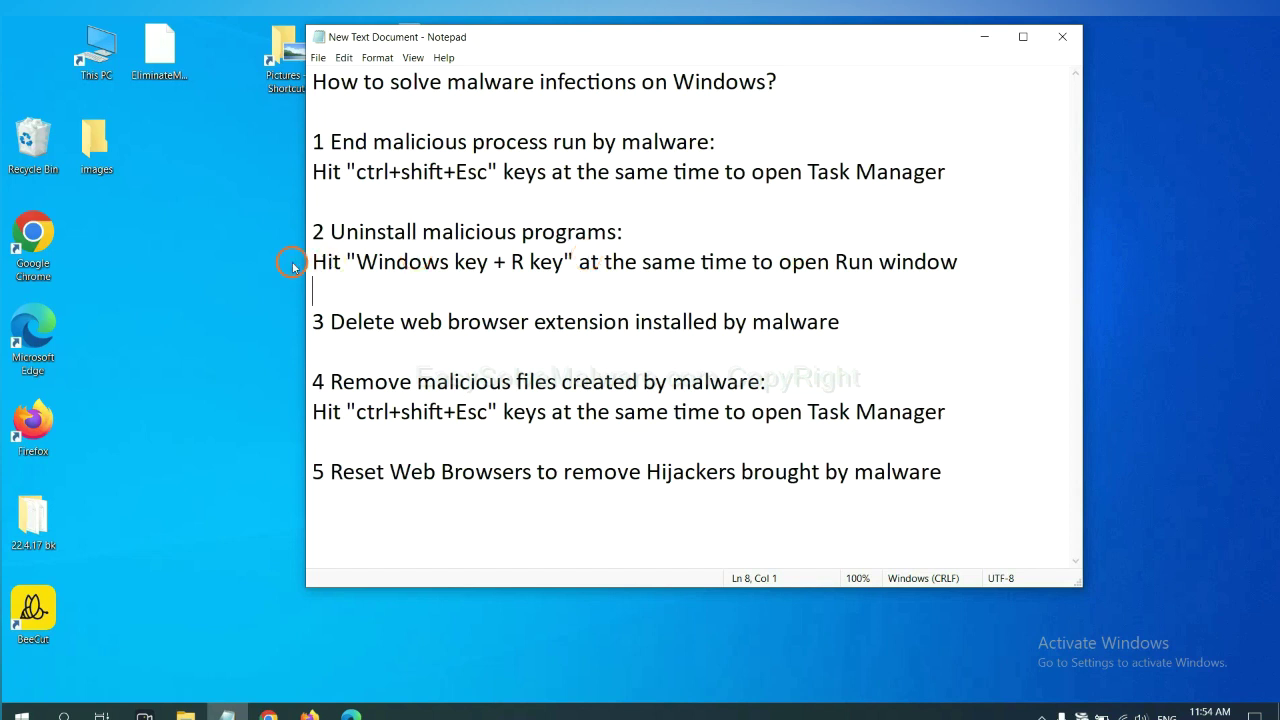
Highlight the 'Windows key + R key' note, open Run beside it, and select 'control panel'
left_click(360, 264)
left_click_drag(360, 264, 560, 268)
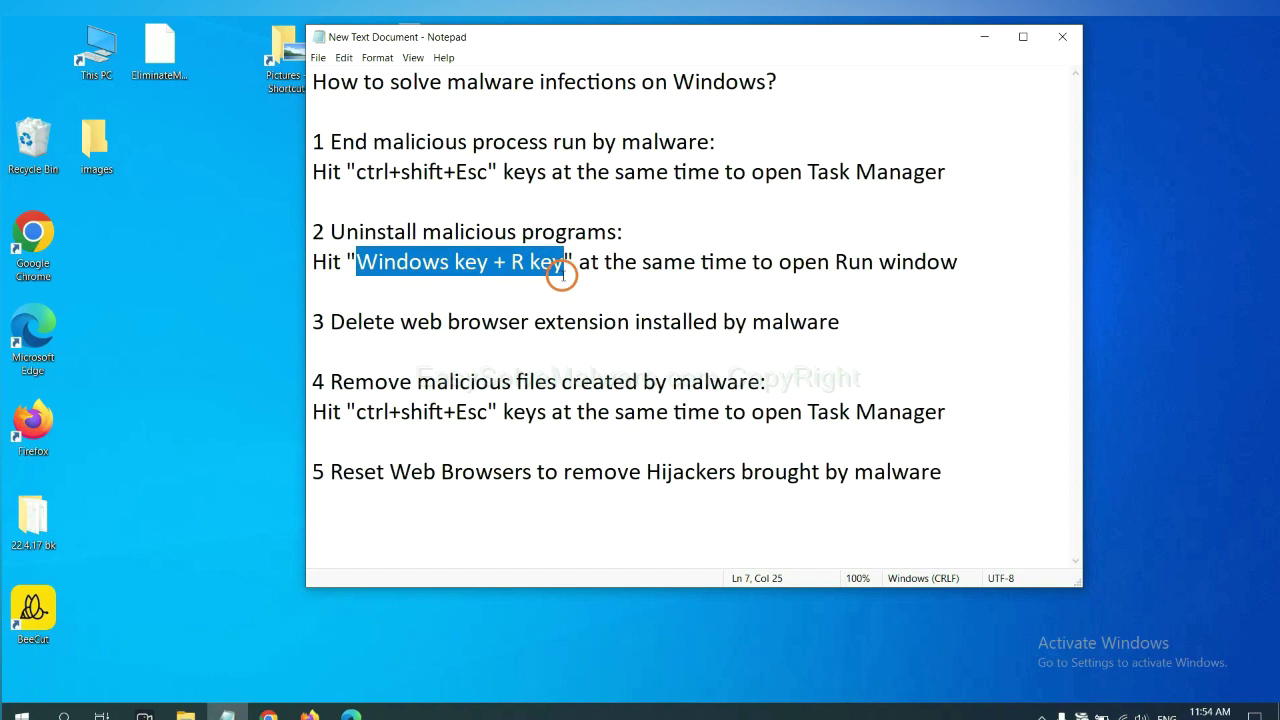
key("super+r")
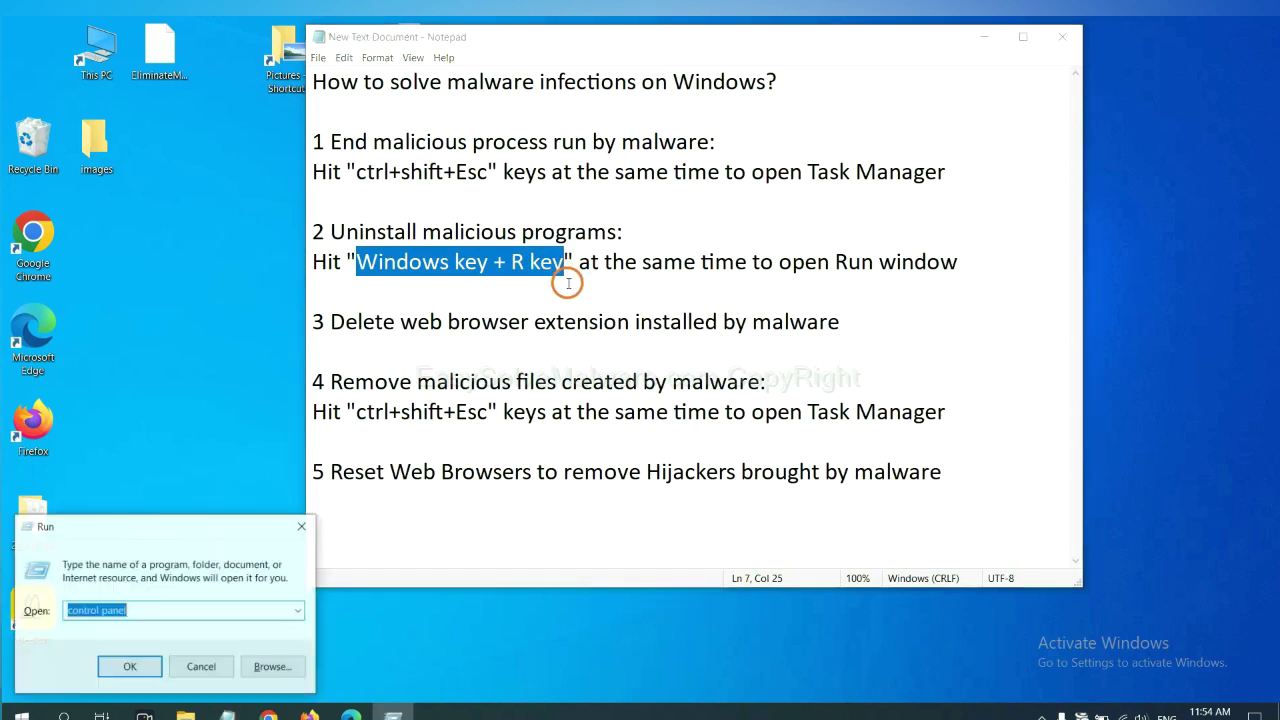
left_click_drag(145, 537, 978, 240)
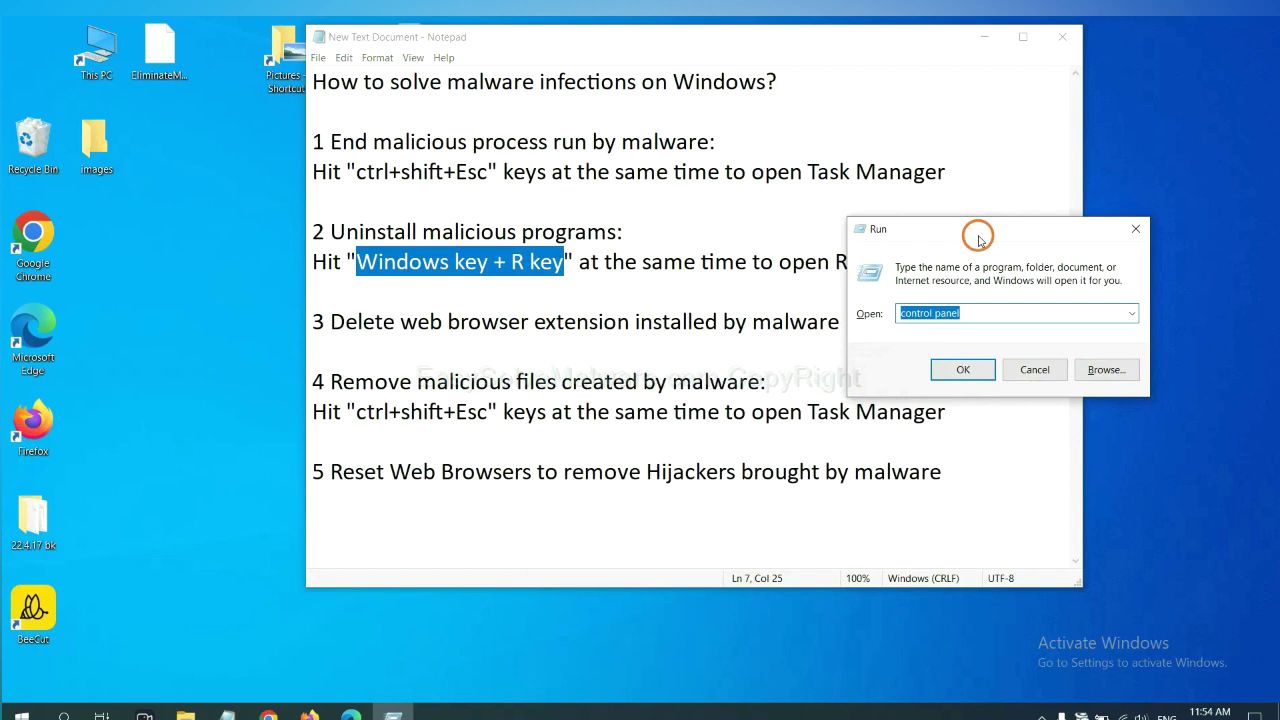
left_click(986, 312)
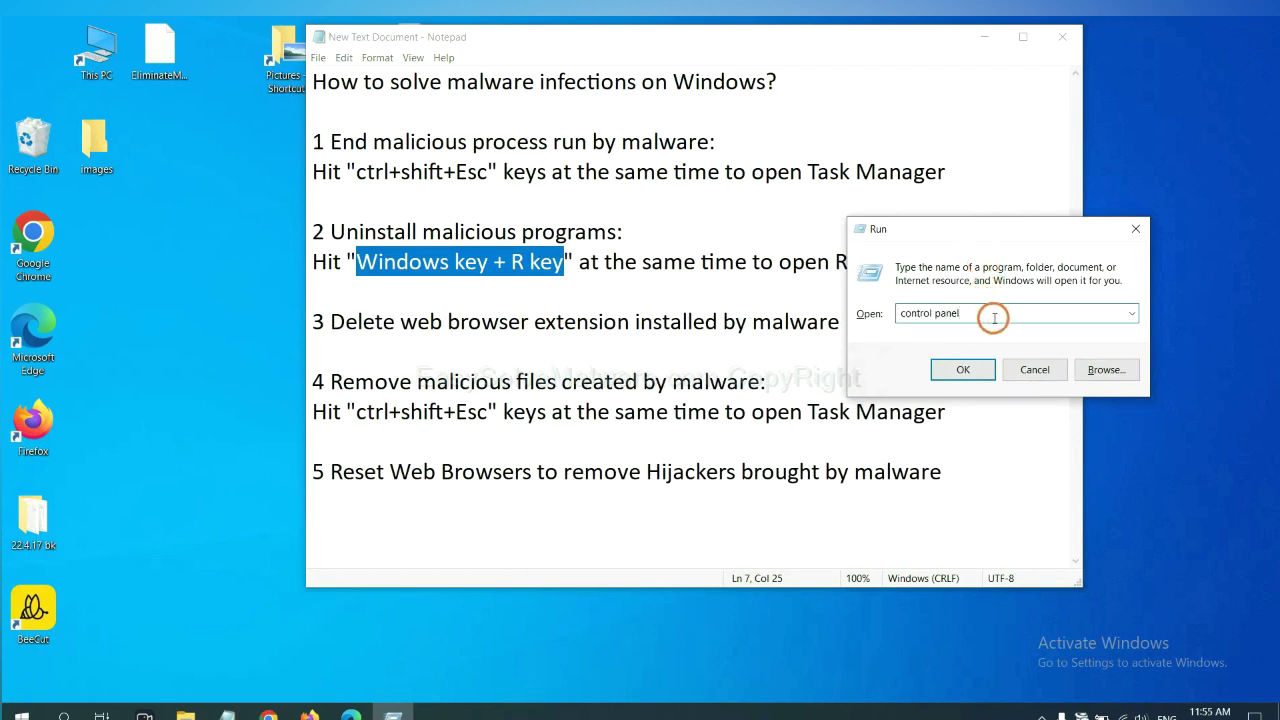
left_click_drag(983, 313, 880, 313)
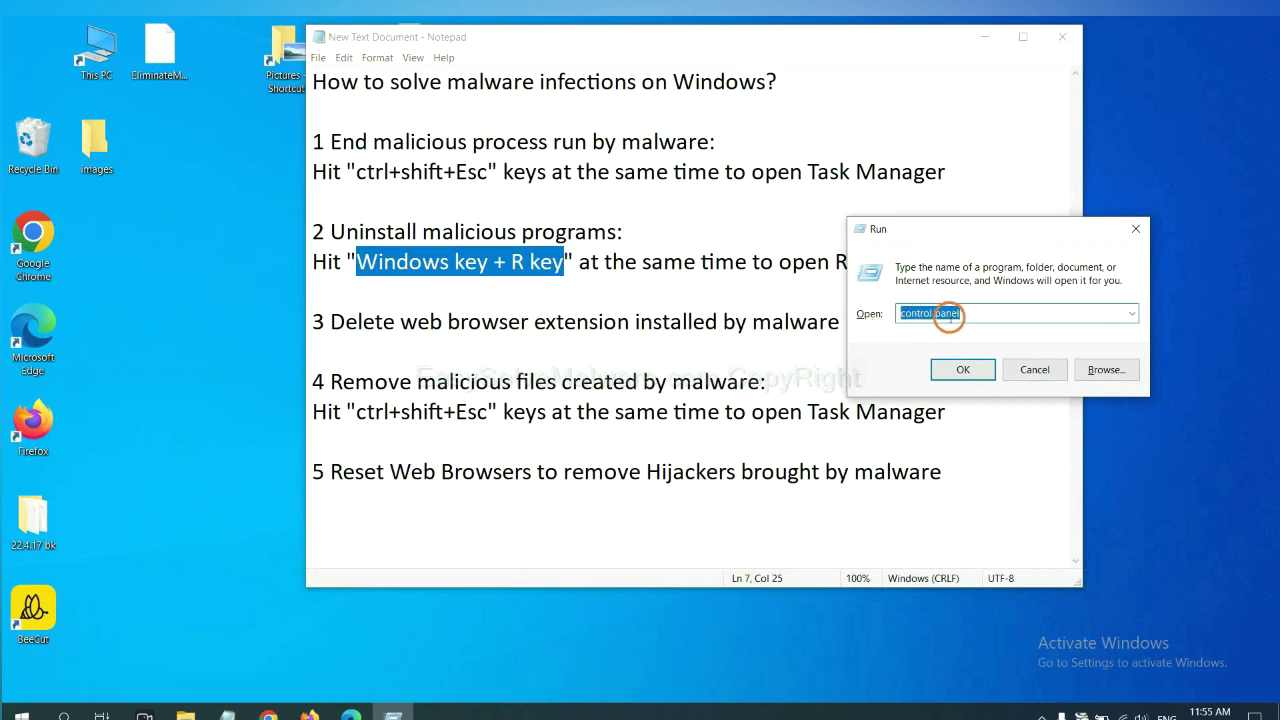
Launch Control Panel, inspect Xiph.Org Open Codecs in Uninstall a program, then close the list
left_click(958, 374)
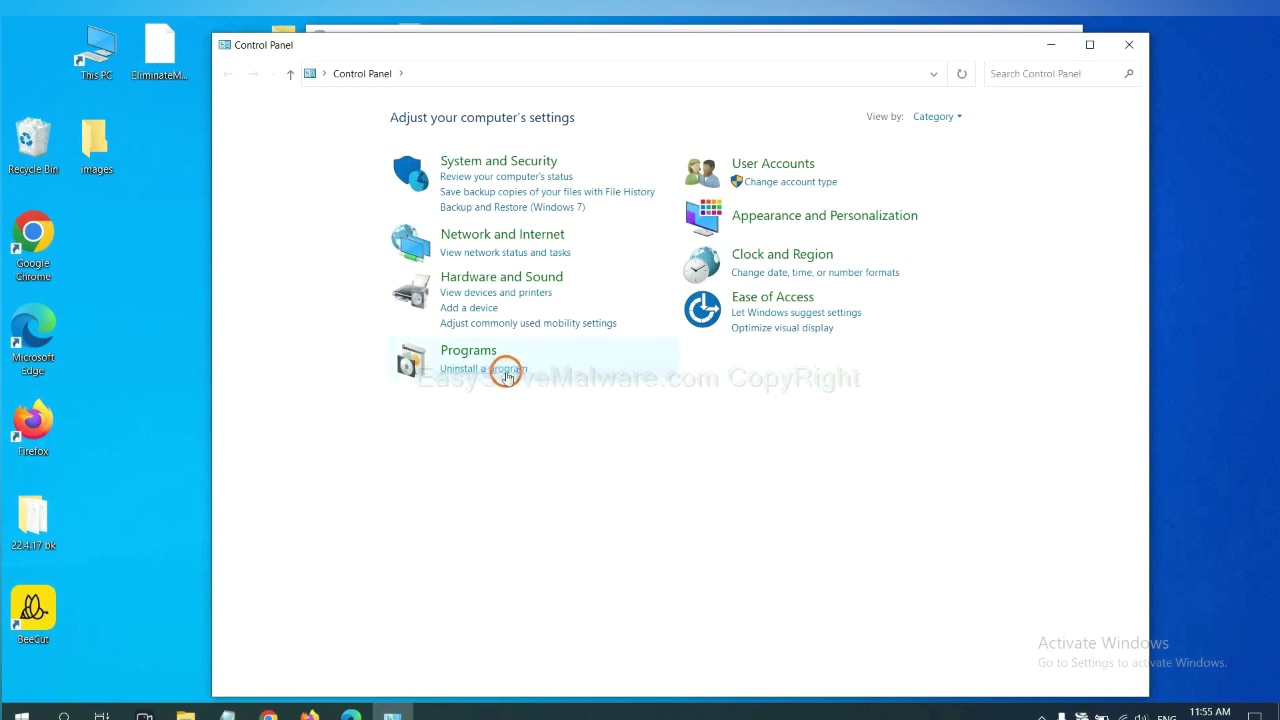
left_click(507, 372)
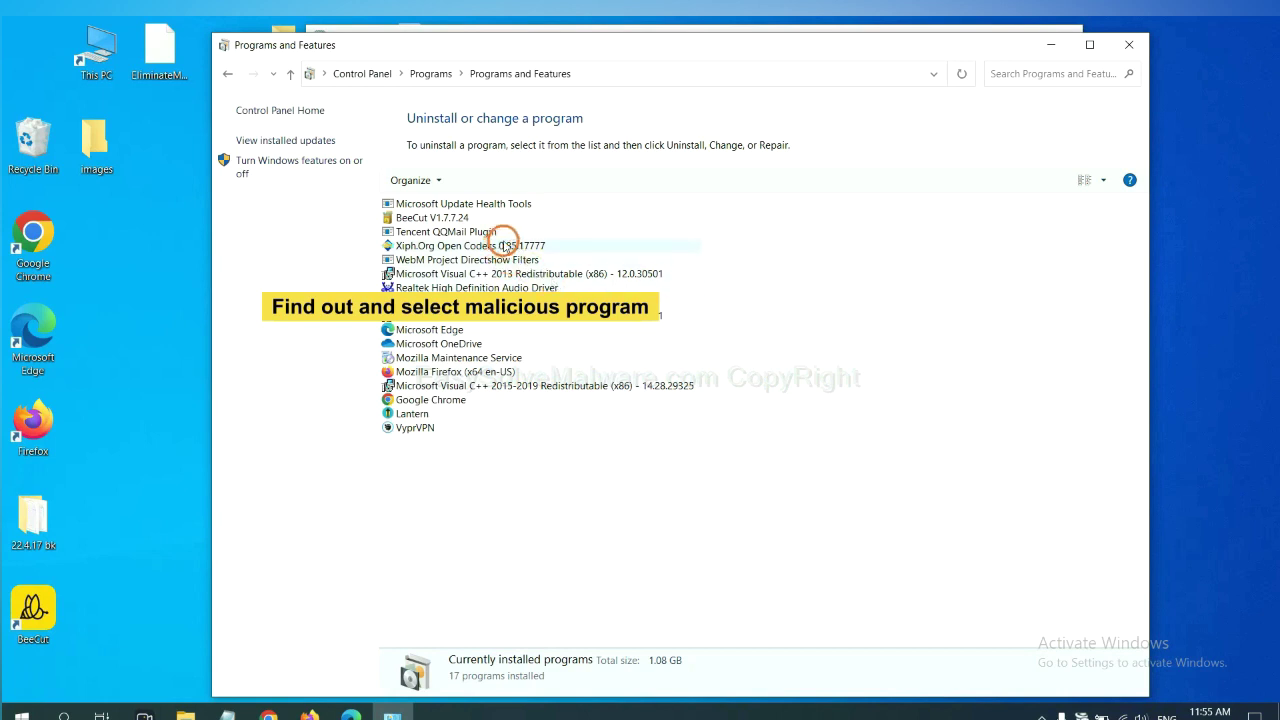
left_click(505, 246)
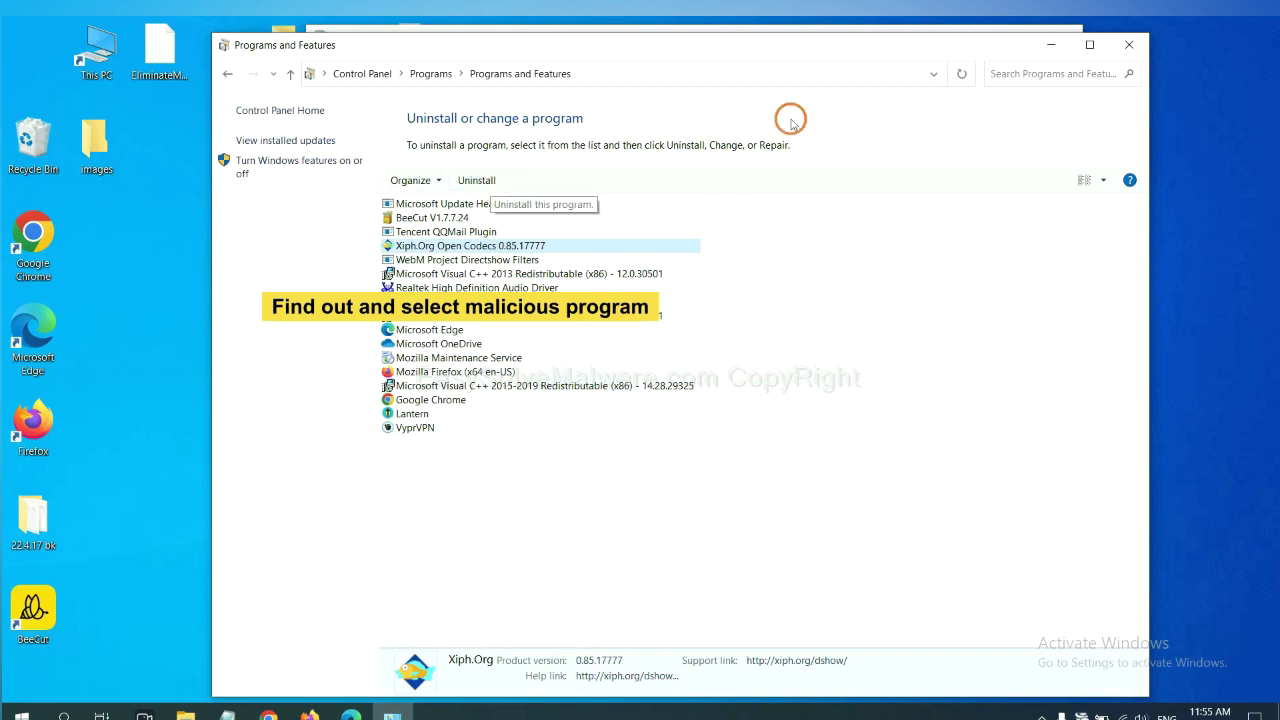
left_click(1131, 45)
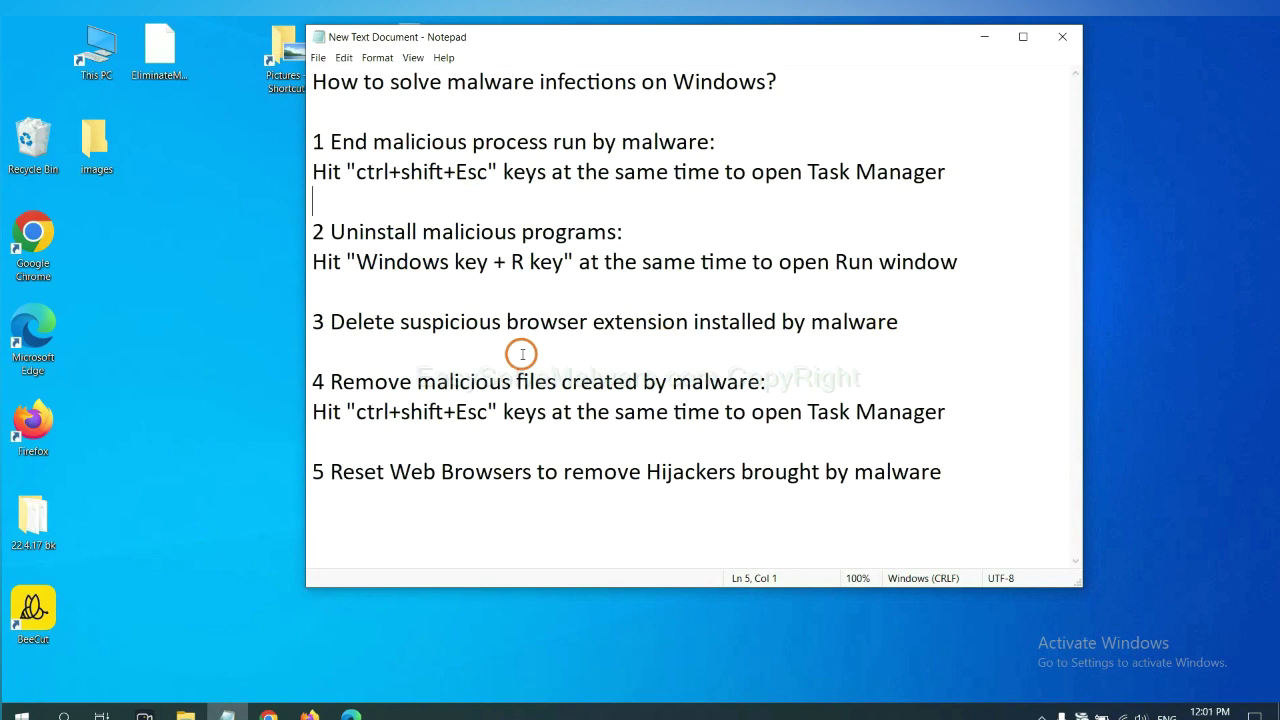
Open Chrome's Extensions page through More tools, showing the Scroll To Top extension
left_click(268, 712)
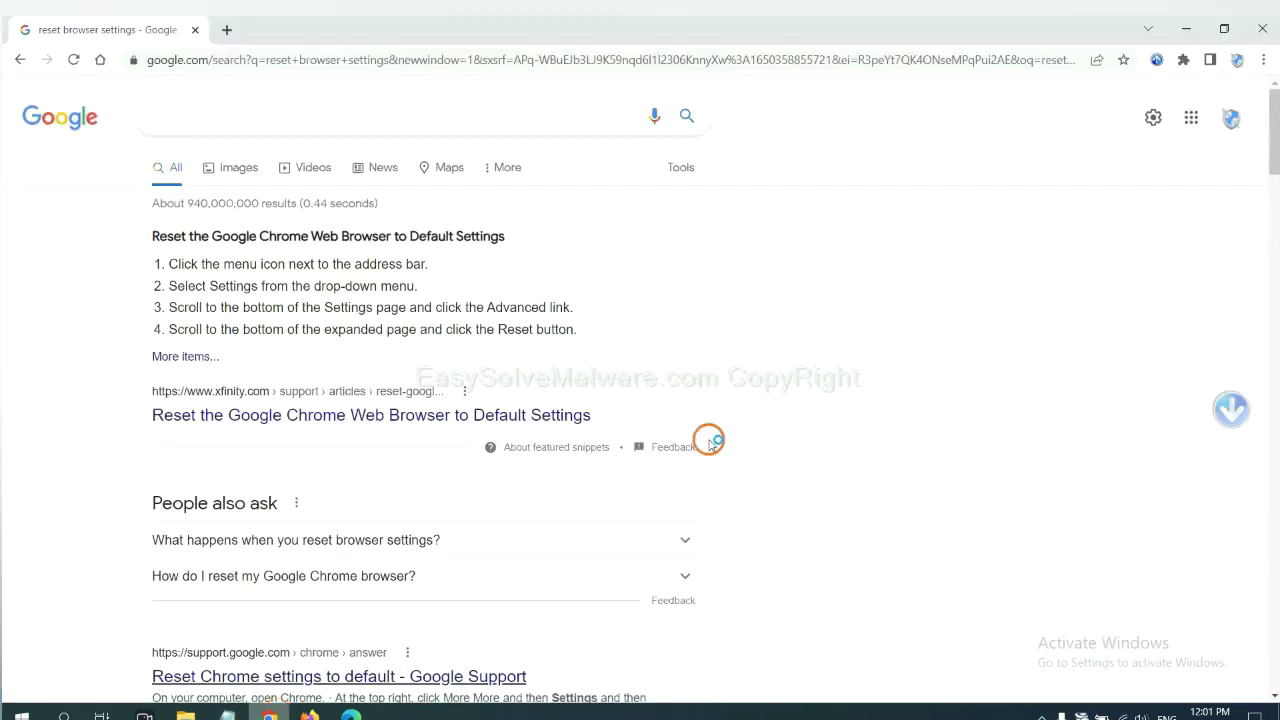
left_click(1262, 61)
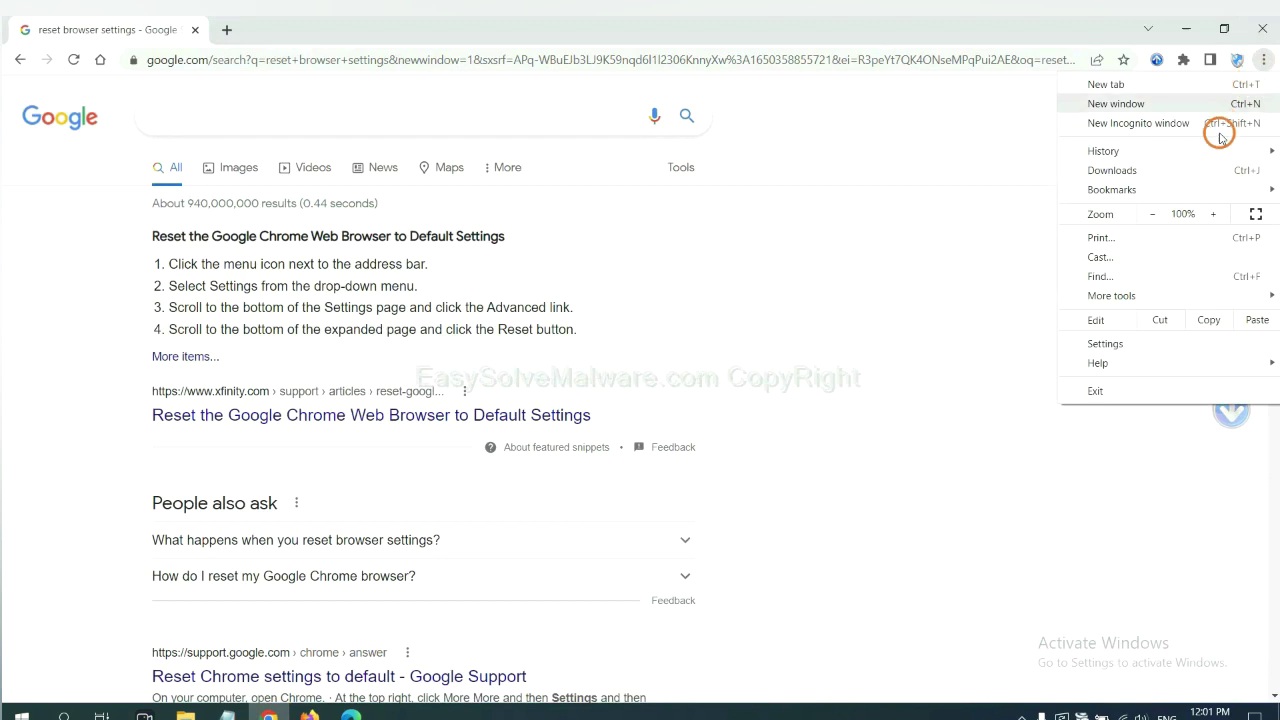
mouse_move(1150, 295)
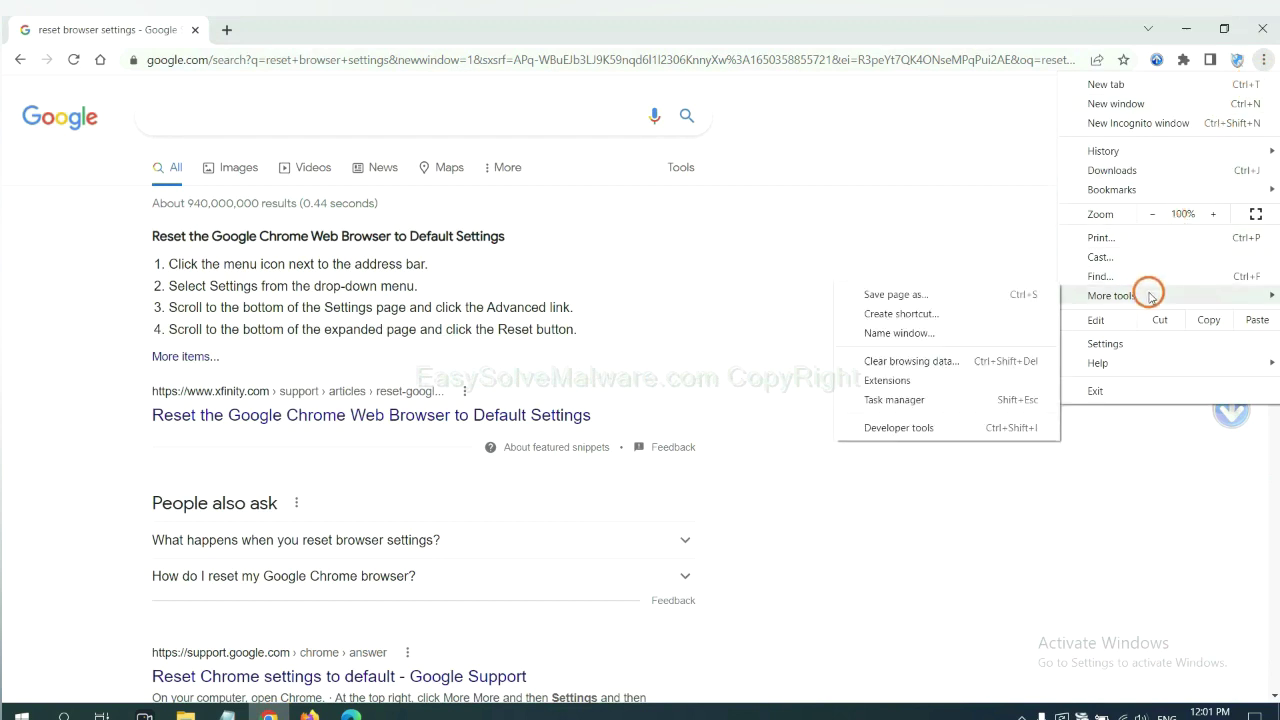
left_click(945, 380)
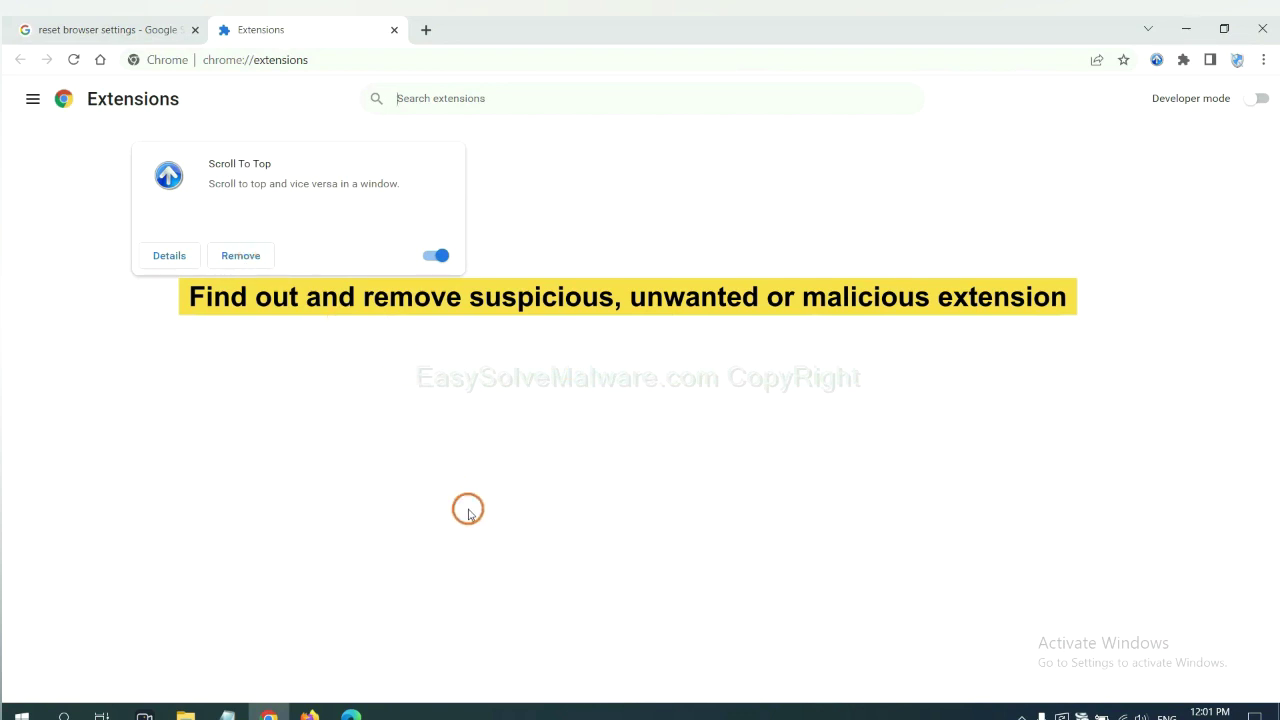
Inspect GIPHY for Firefox's actions in Firefox's Add-ons Manager, then switch to Microsoft Edge
left_click(308, 712)
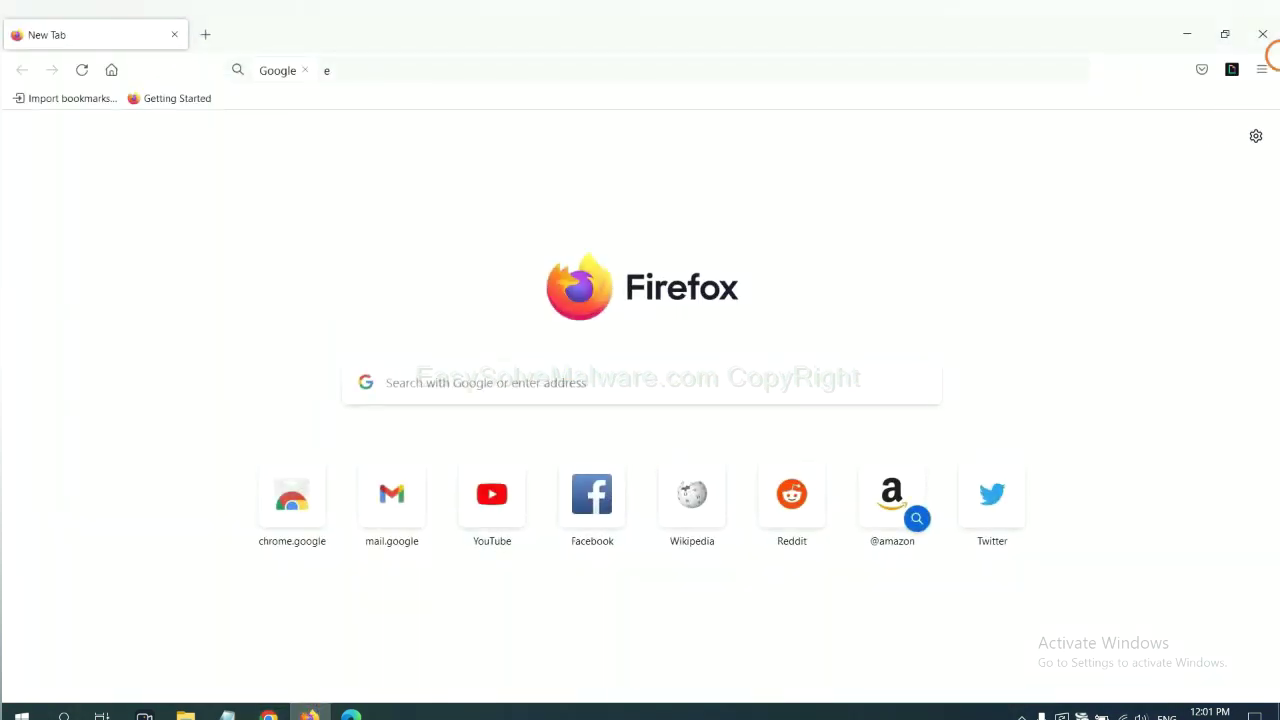
left_click(1263, 69)
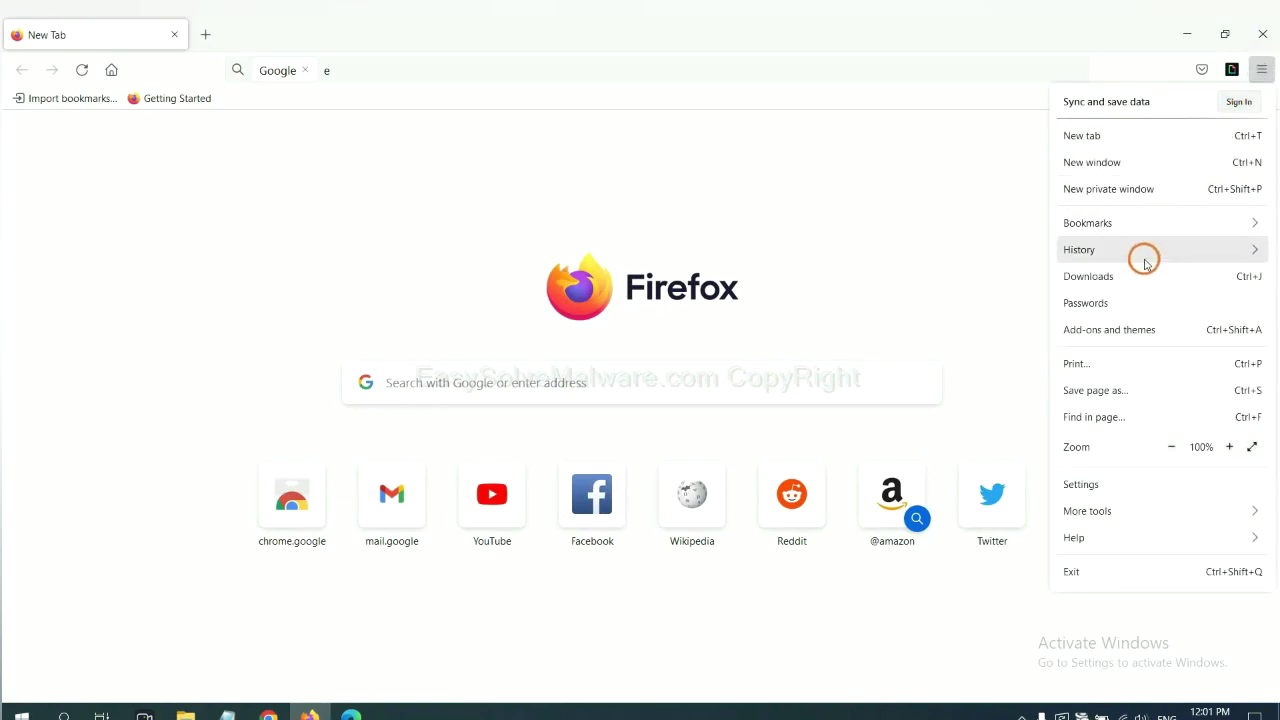
left_click(1118, 338)
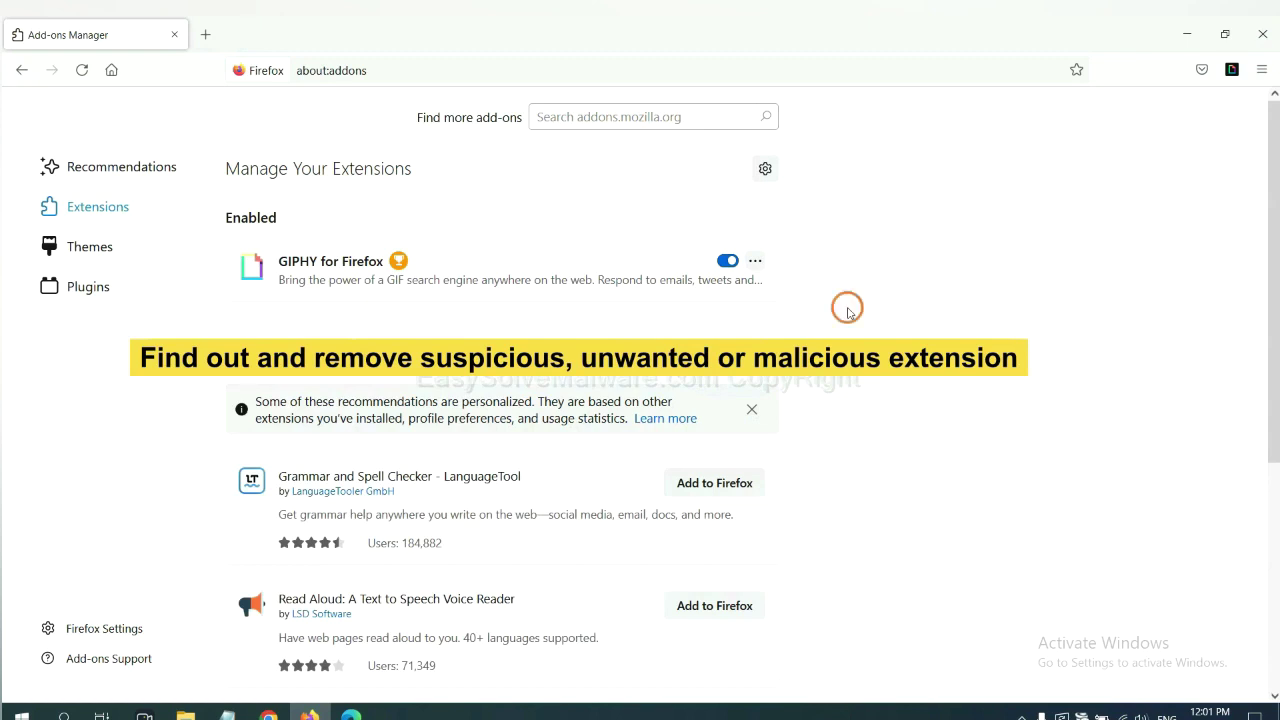
left_click(755, 262)
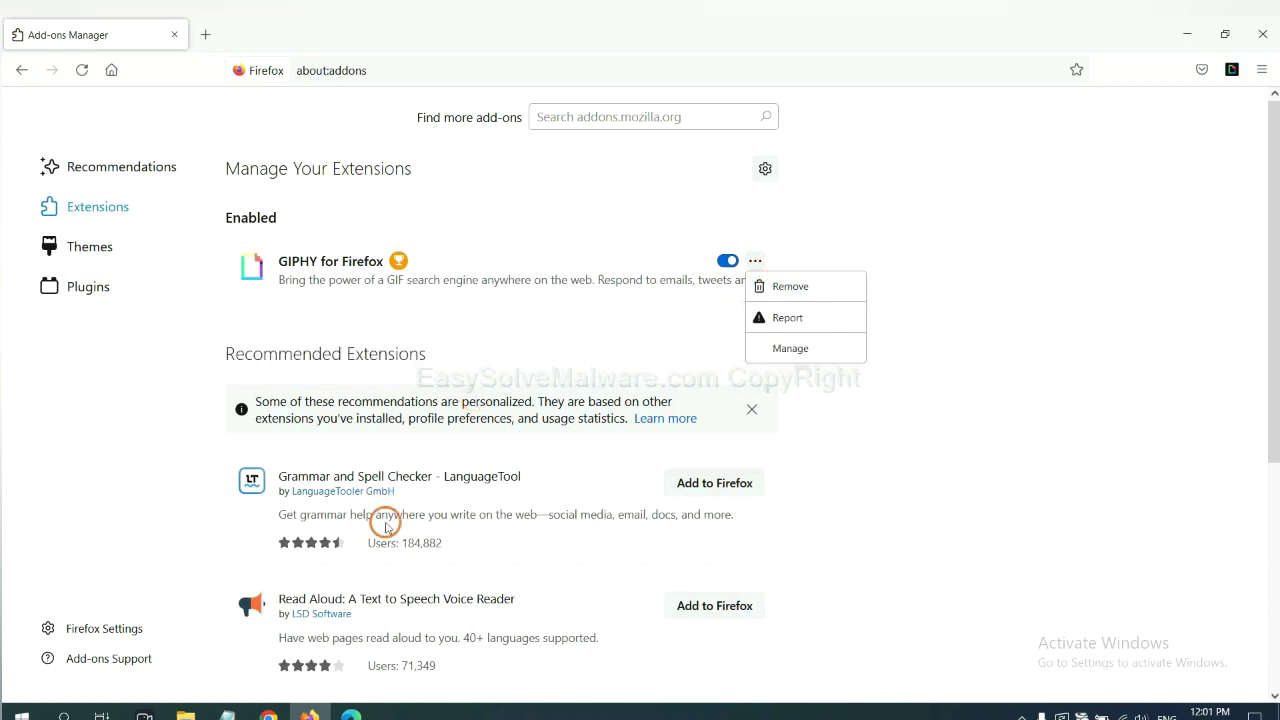
left_click(350, 714)
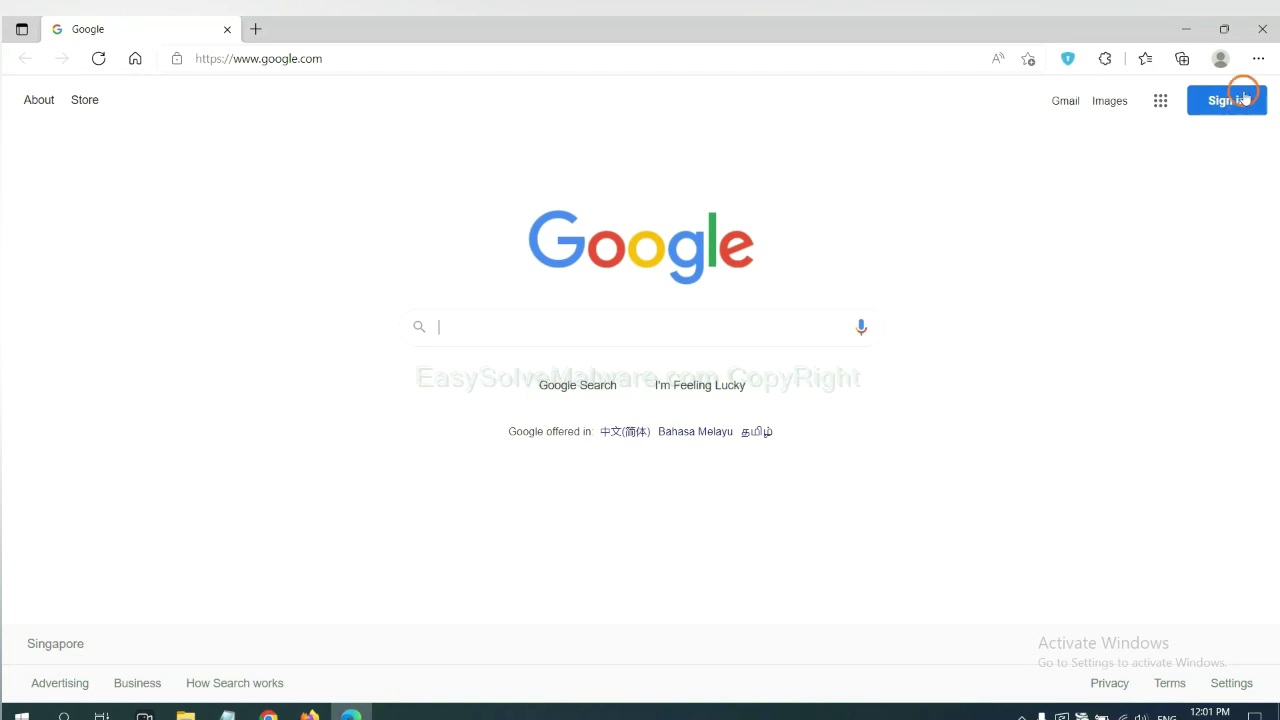
From Edge's Manage extensions page, remove ArcVpn Free Fast VPN Proxy and confirm the removal
left_click(1257, 60)
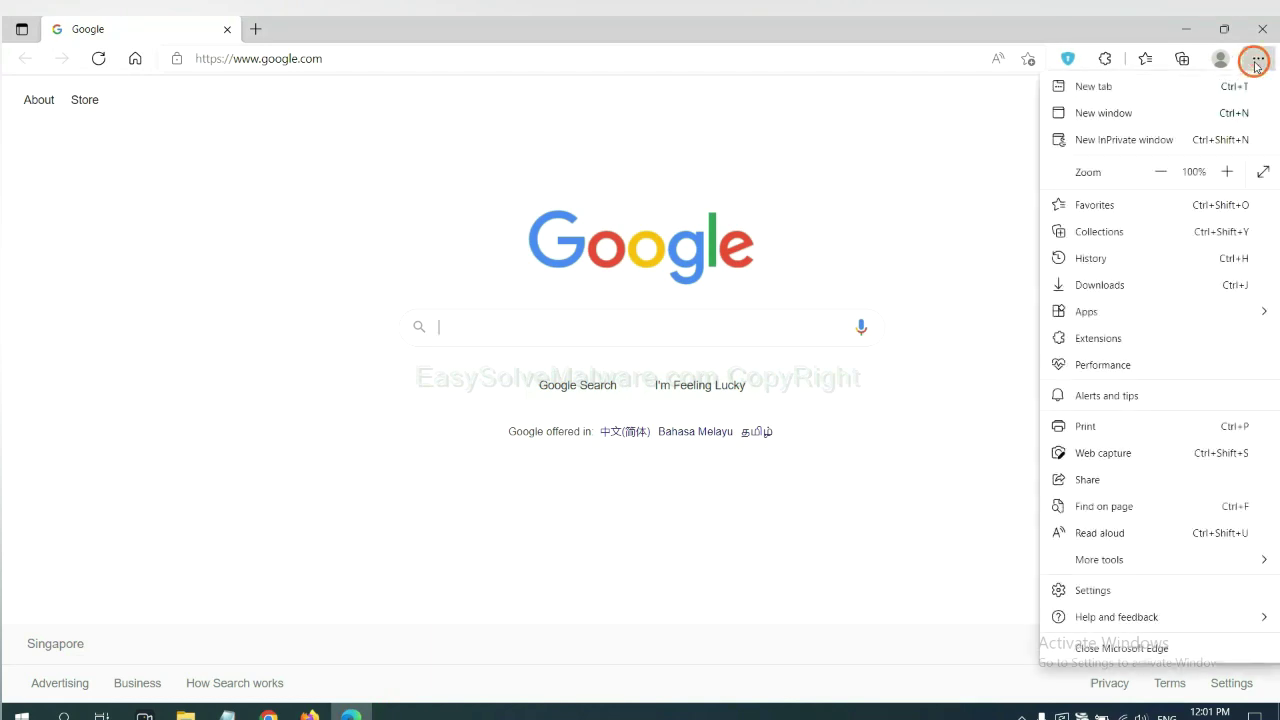
right_click(1103, 340)
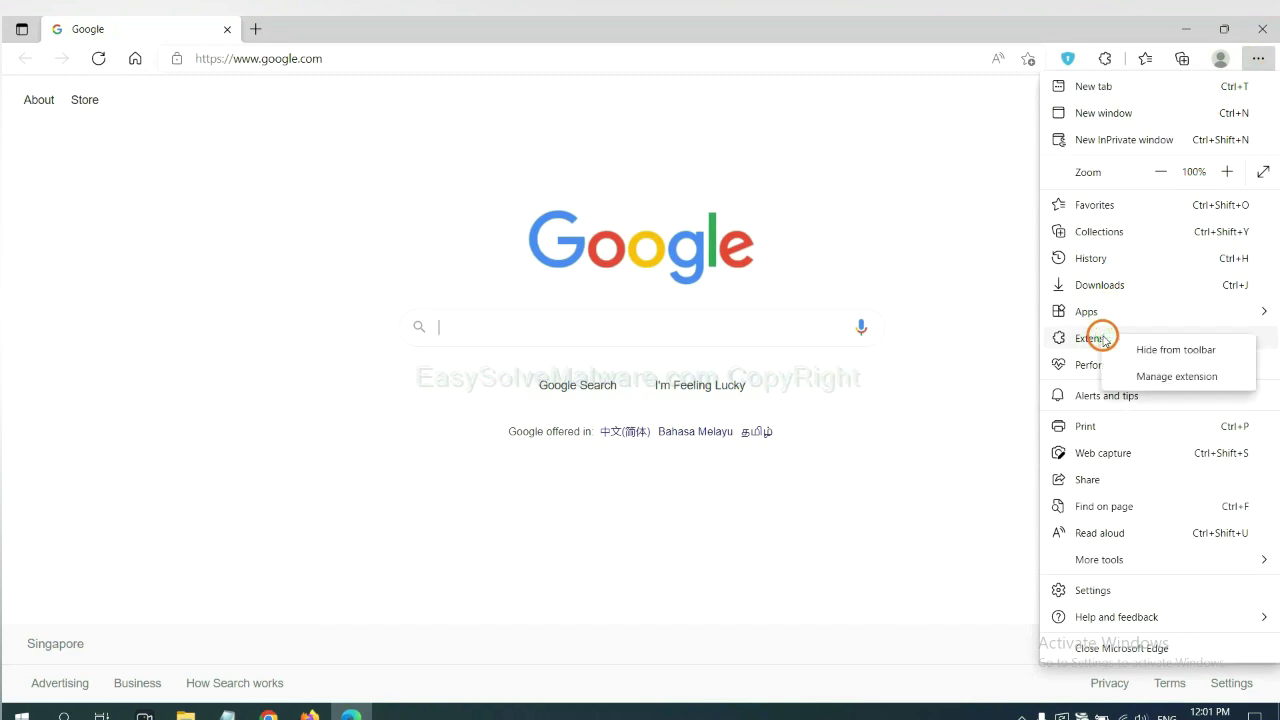
left_click(1151, 377)
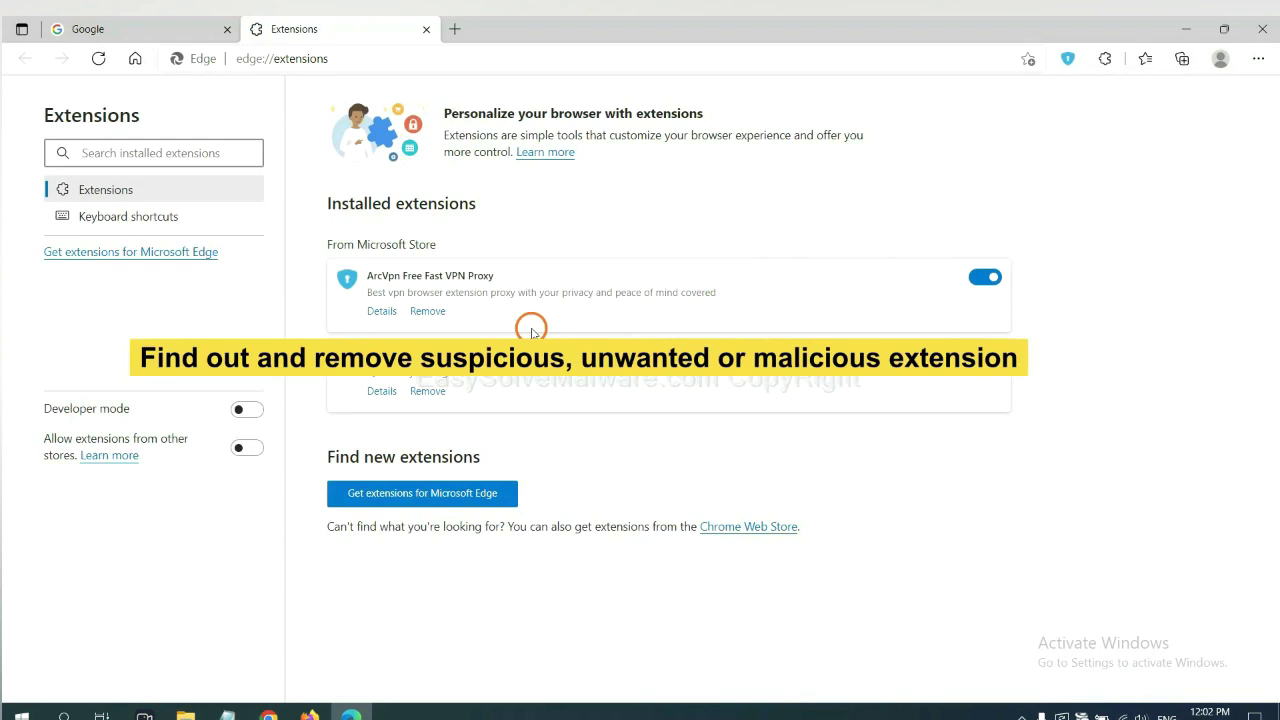
left_click(428, 311)
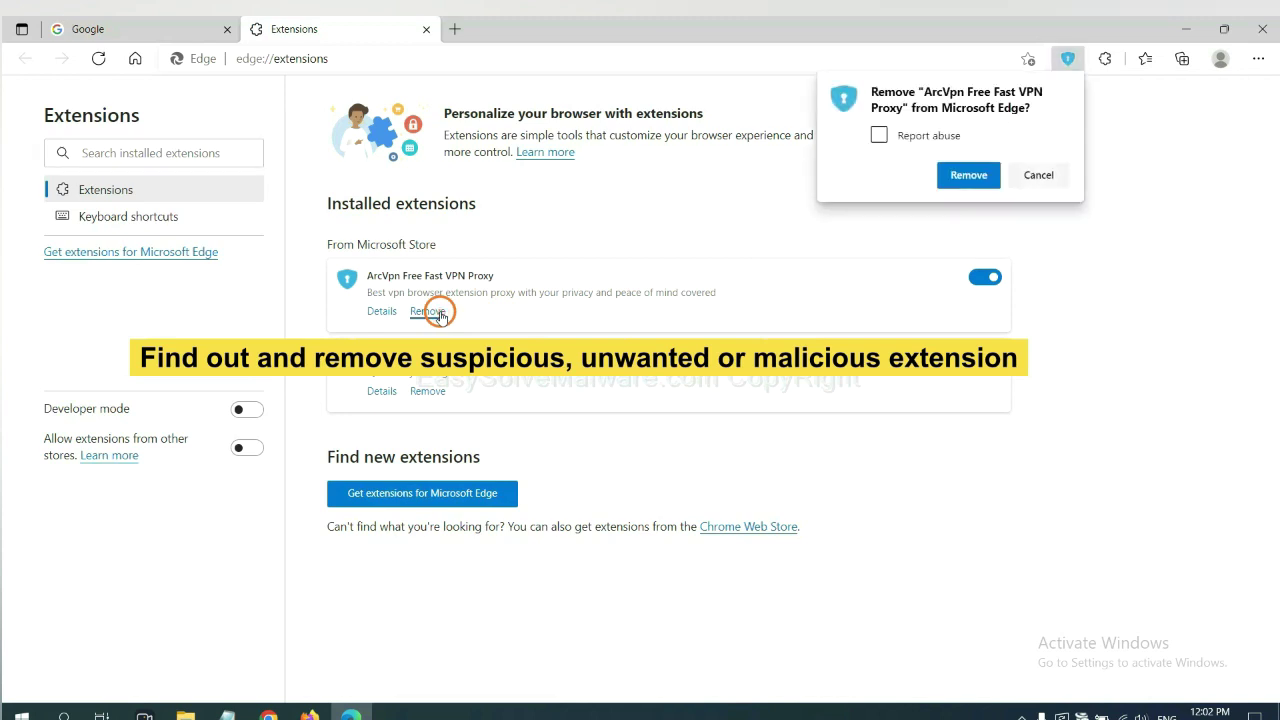
left_click(967, 176)
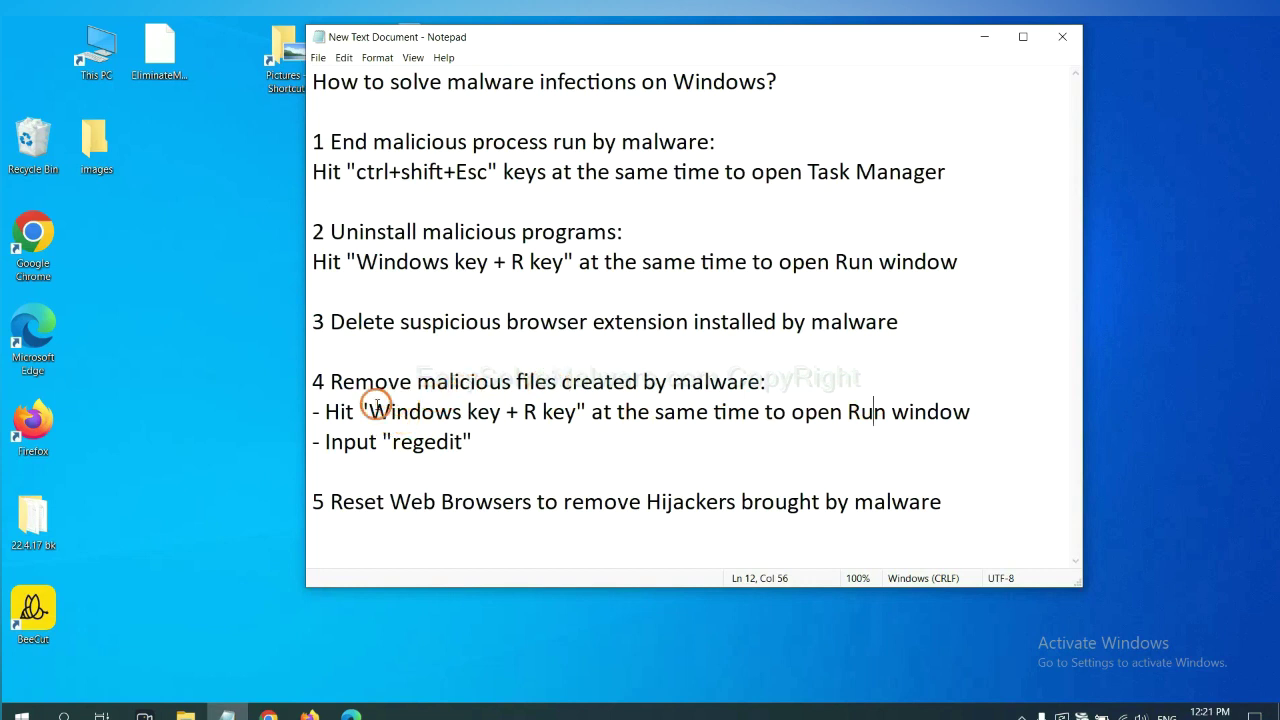
Review step 4 in Notepad, then run 'regedit' from the Run dialog
left_click_drag(333, 411, 728, 430)
left_click(746, 419)
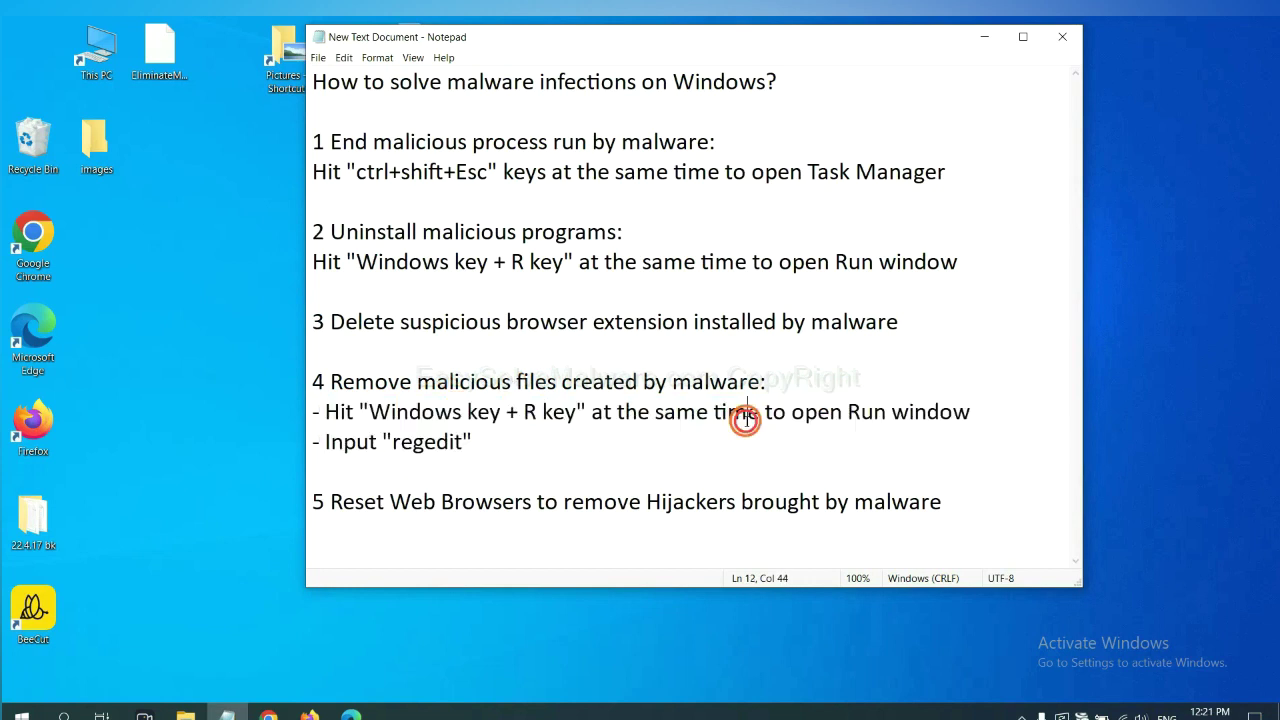
key("super+r")
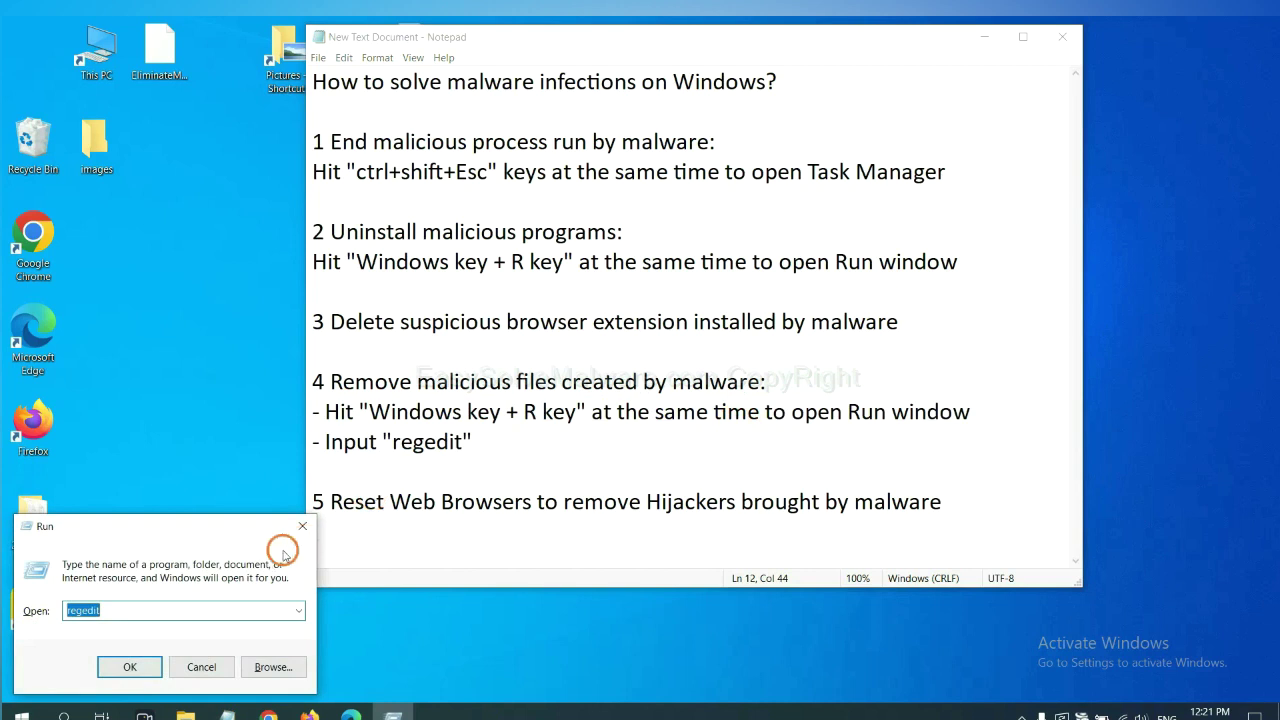
left_click_drag(234, 523, 1014, 274)
left_click(905, 366)
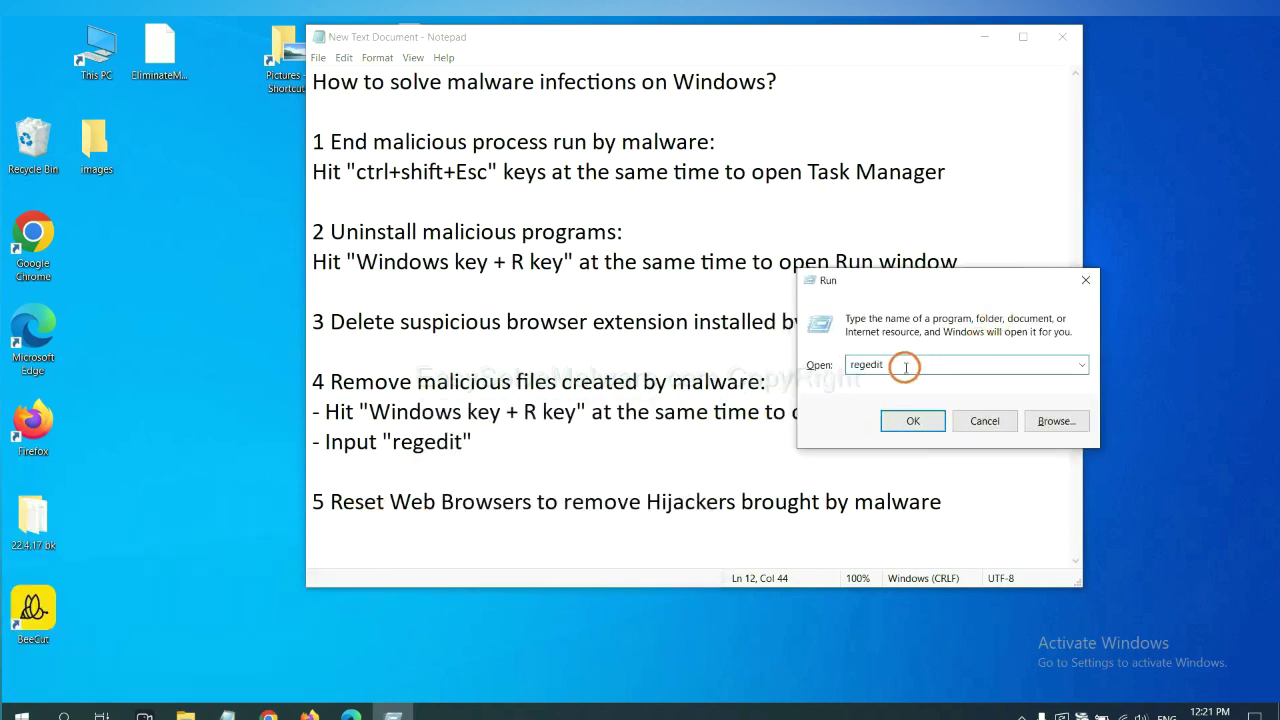
left_click(912, 420)
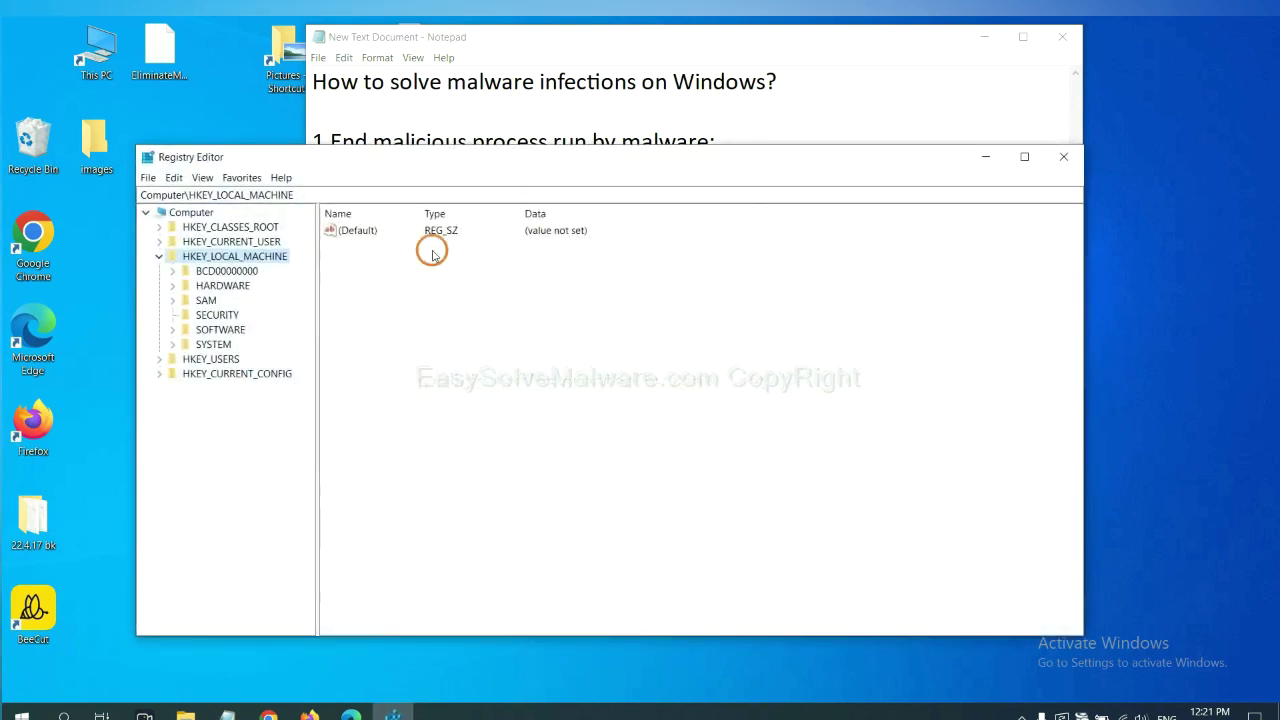
Search the registry for 'beecut' with Registry Editor's Find dialog
left_click(180, 179)
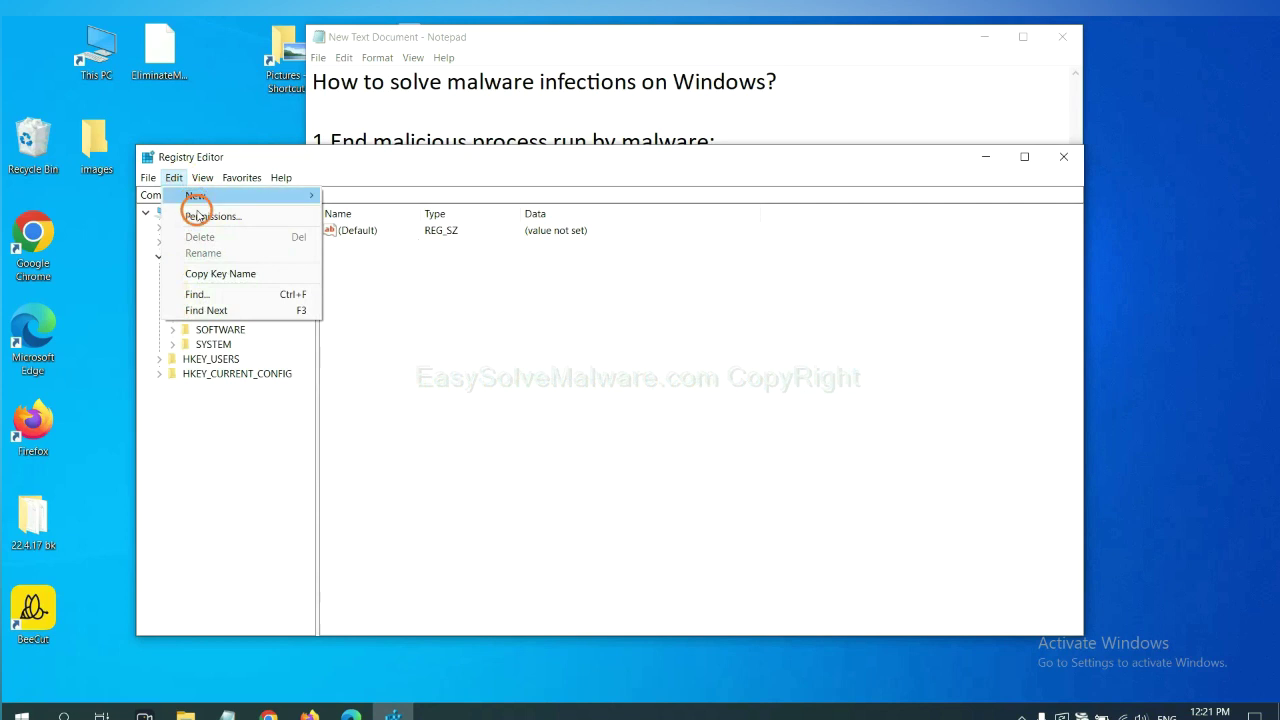
left_click(227, 296)
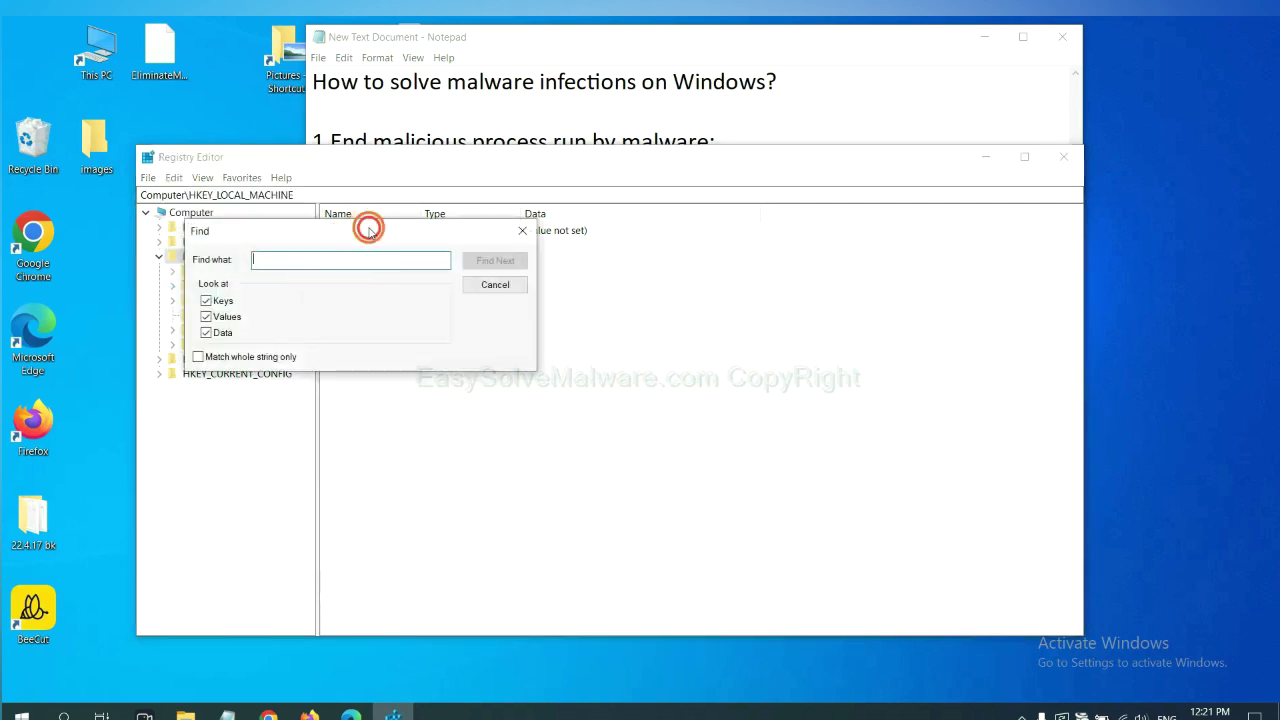
left_click_drag(368, 229, 500, 259)
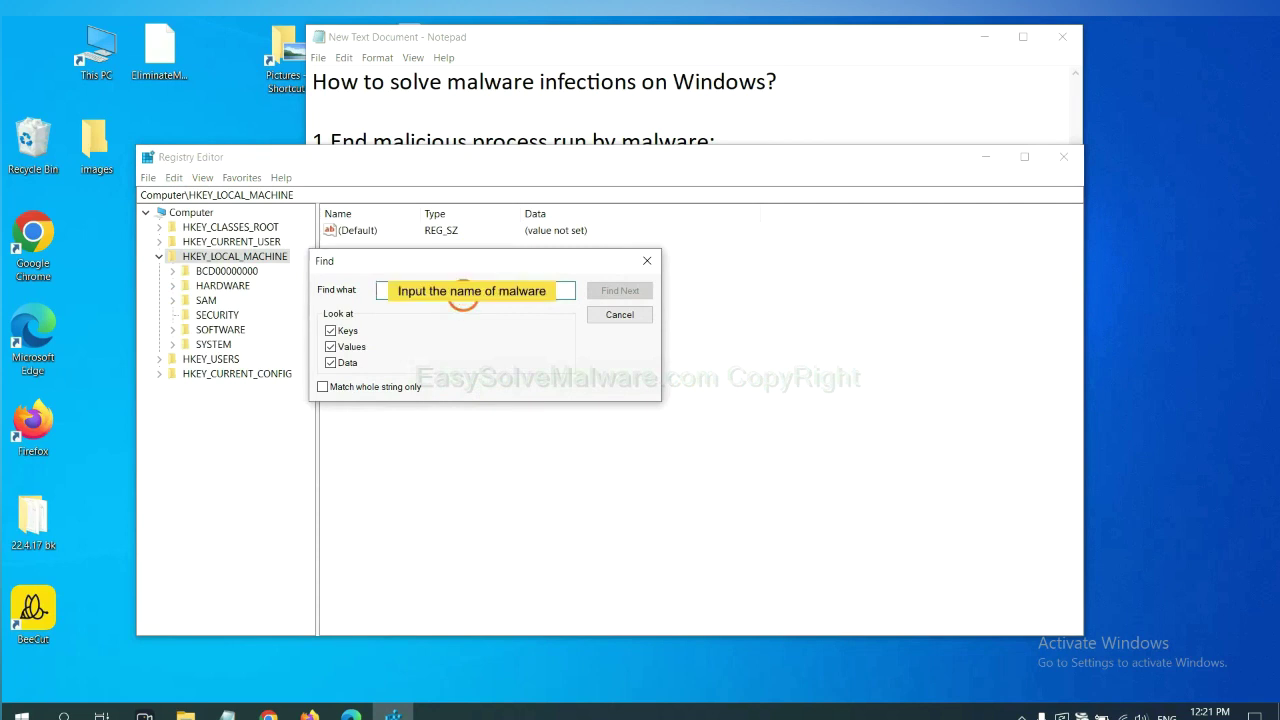
type("beecut")
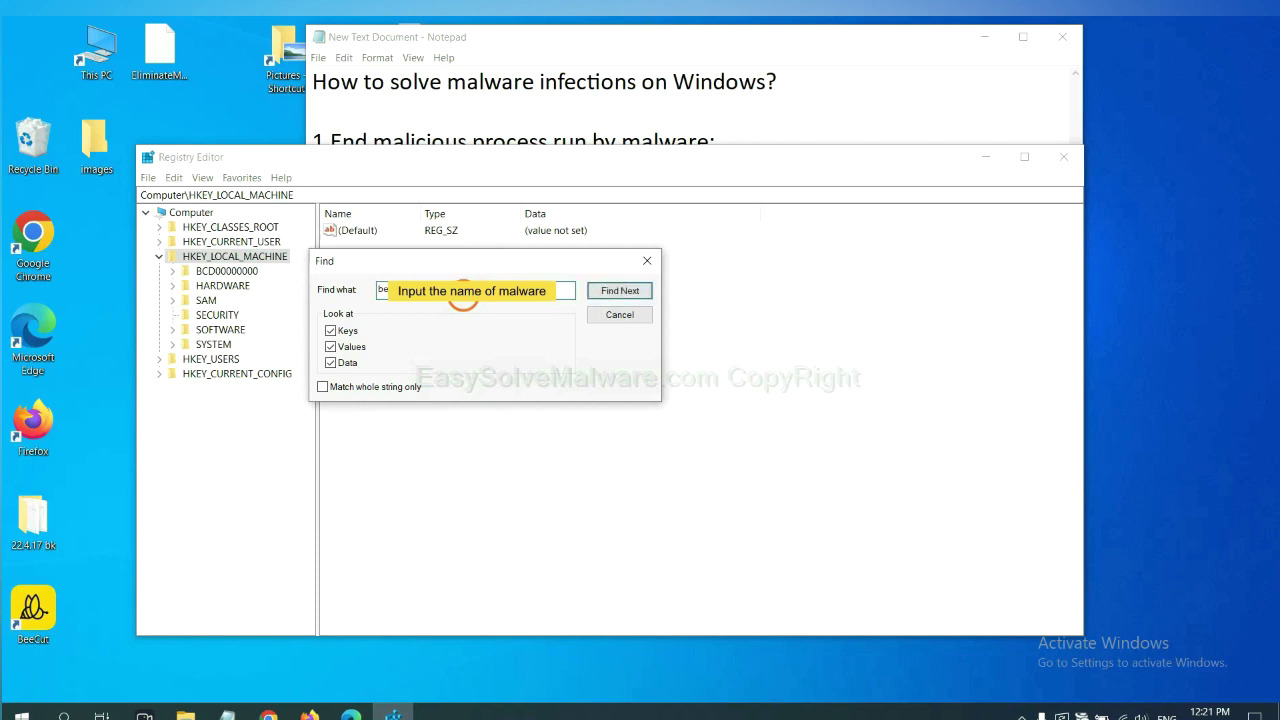
left_click(620, 290)
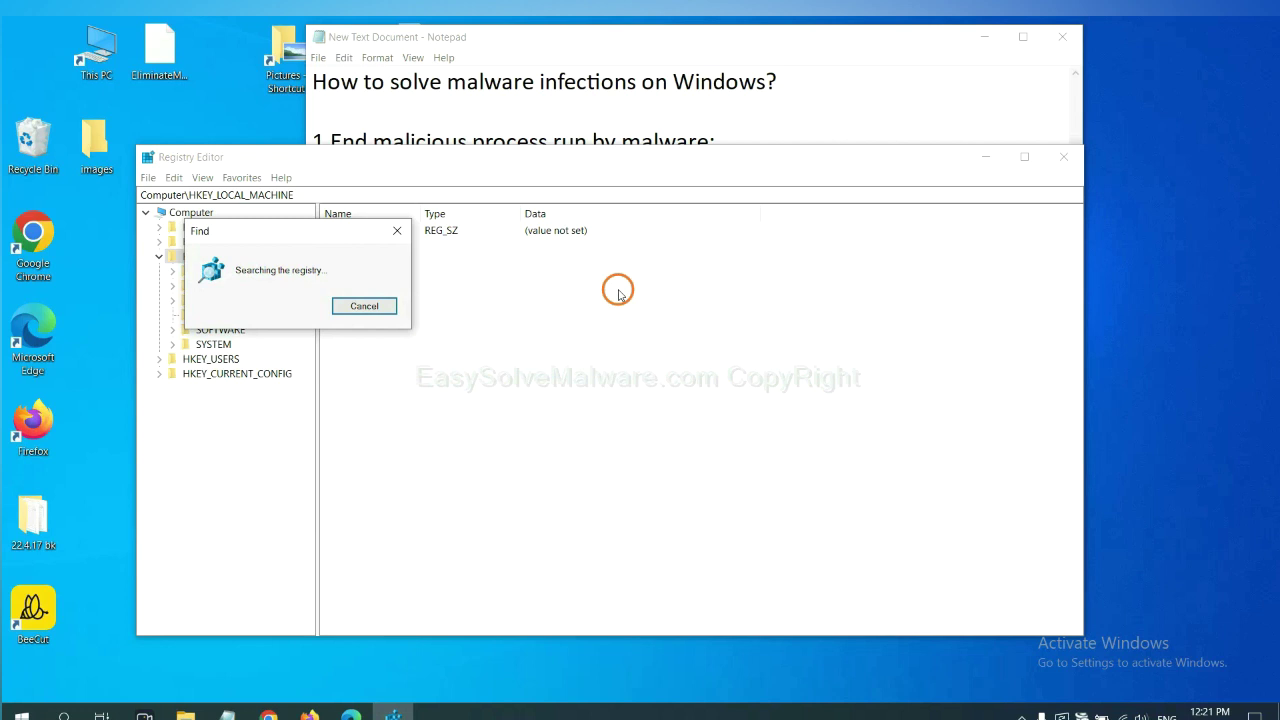
left_click_drag(309, 228, 595, 232)
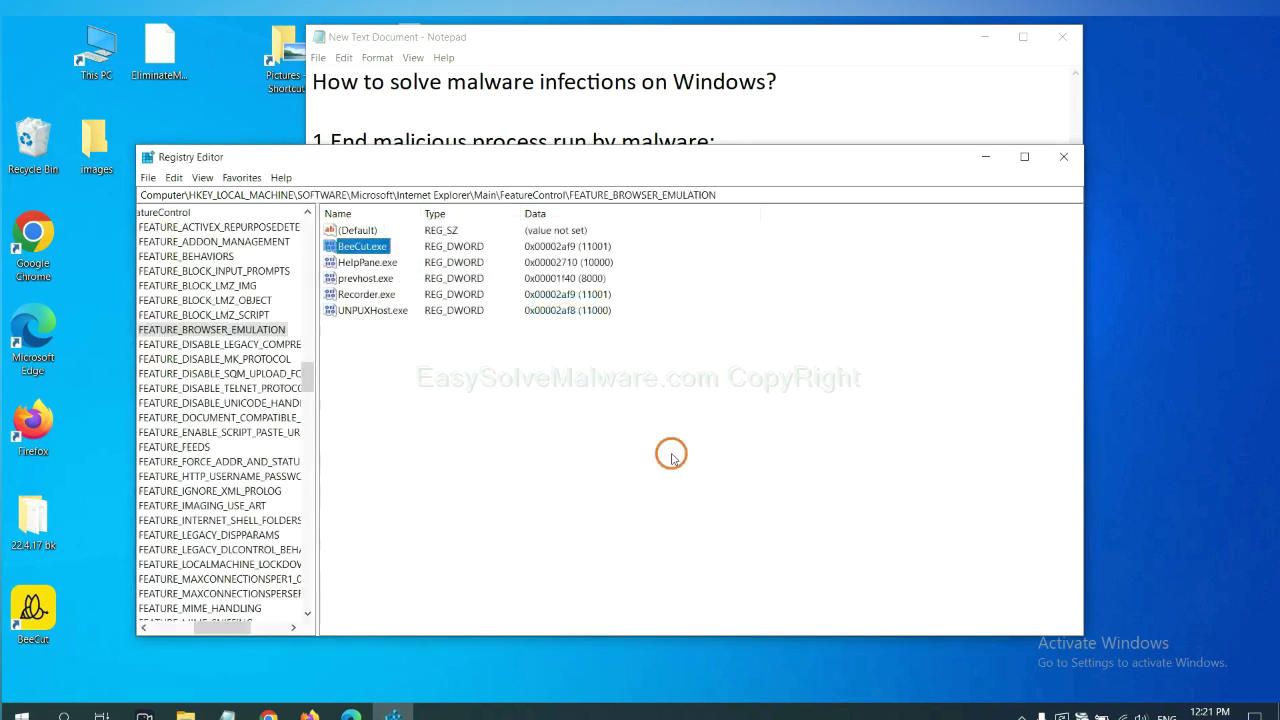
left_click_drag(214, 627, 306, 489)
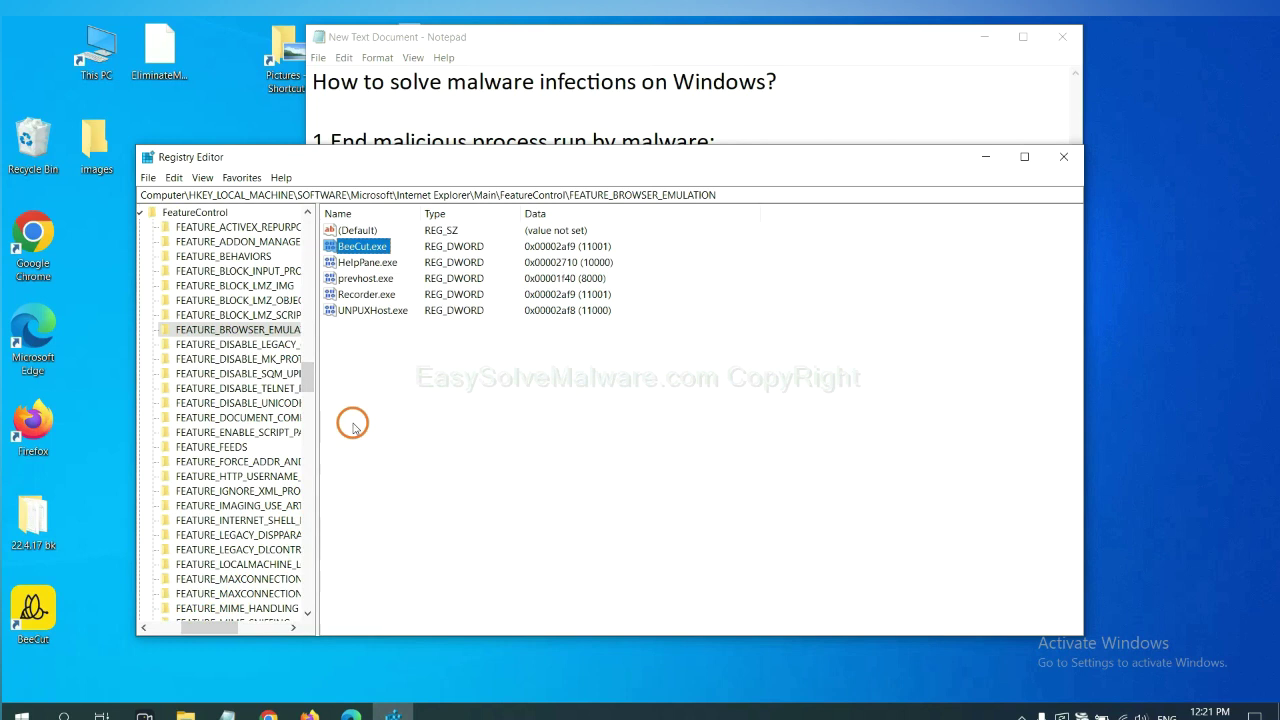
right_click(260, 331)
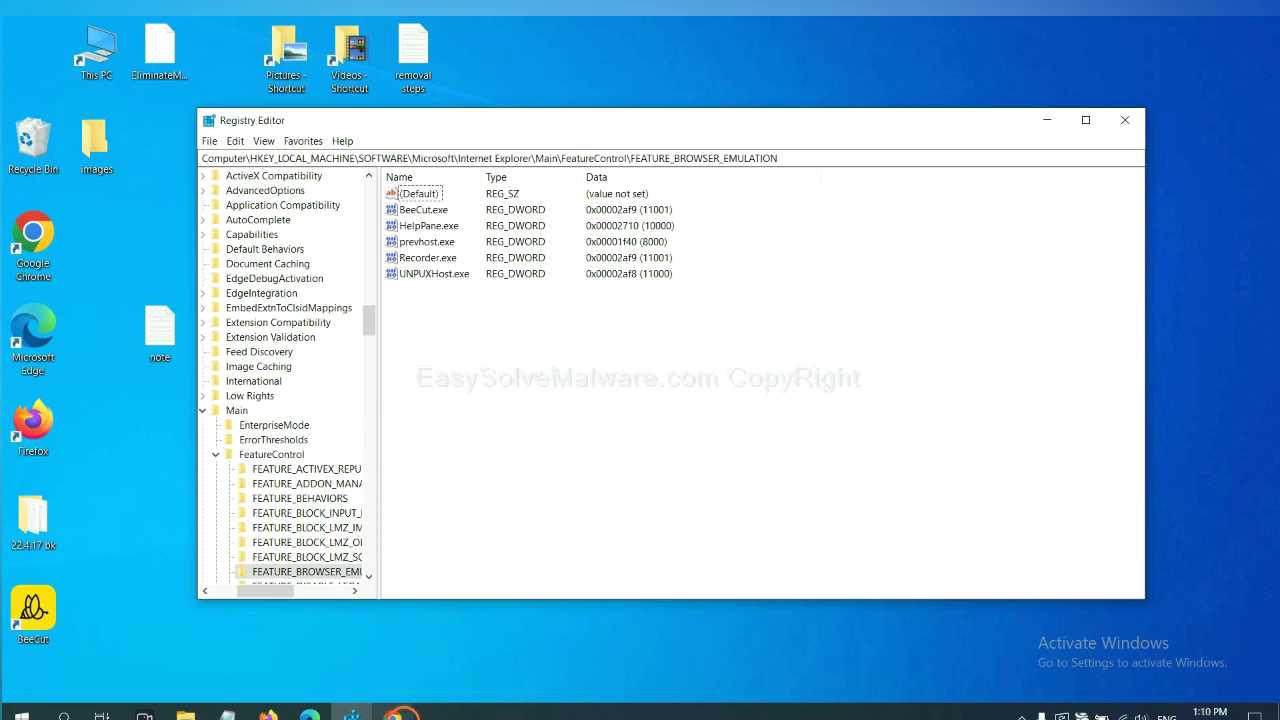
Return to the EasySolveMalware guide in Chrome and scroll down to its removal steps
left_click(392, 714)
scroll(926, 460, "down", 1)
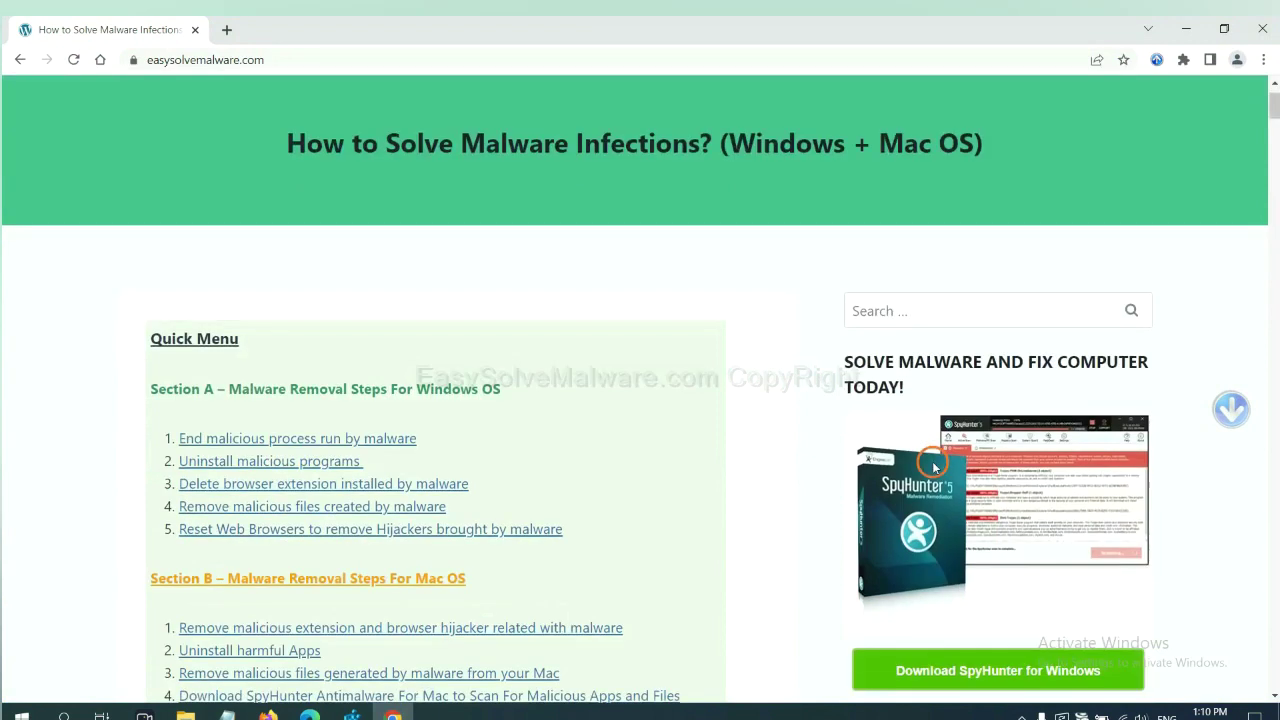
scroll(927, 485, "up", 1)
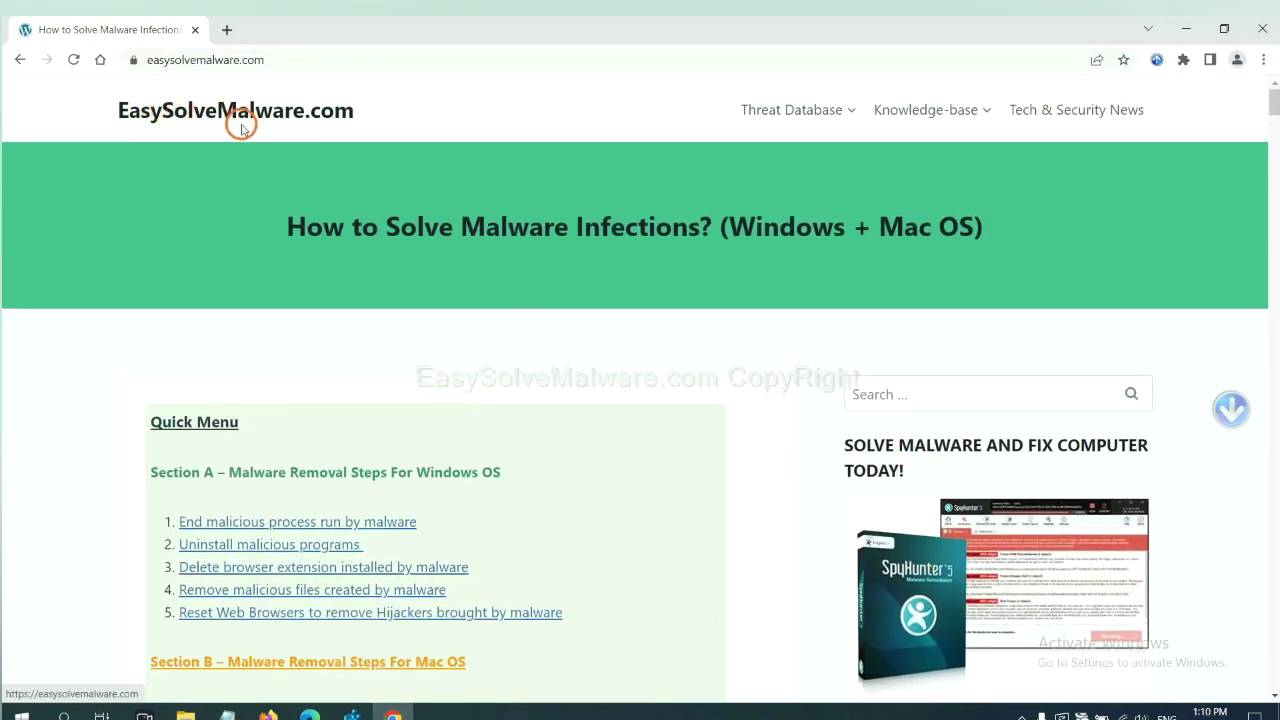
scroll(1065, 510, "down", 1)
scroll(1067, 513, "down", 1)
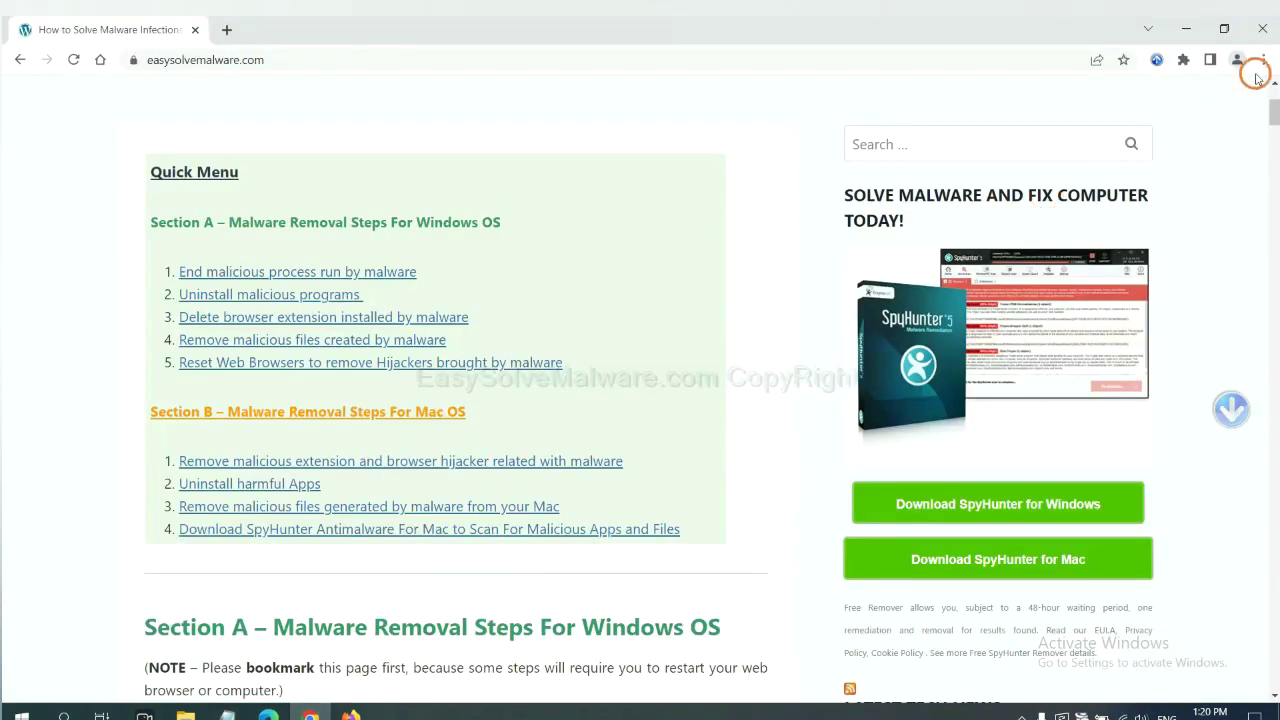
Search Chrome settings for 'reset', raise the restore-original-defaults confirmation, then switch to Firefox
left_click(1265, 62)
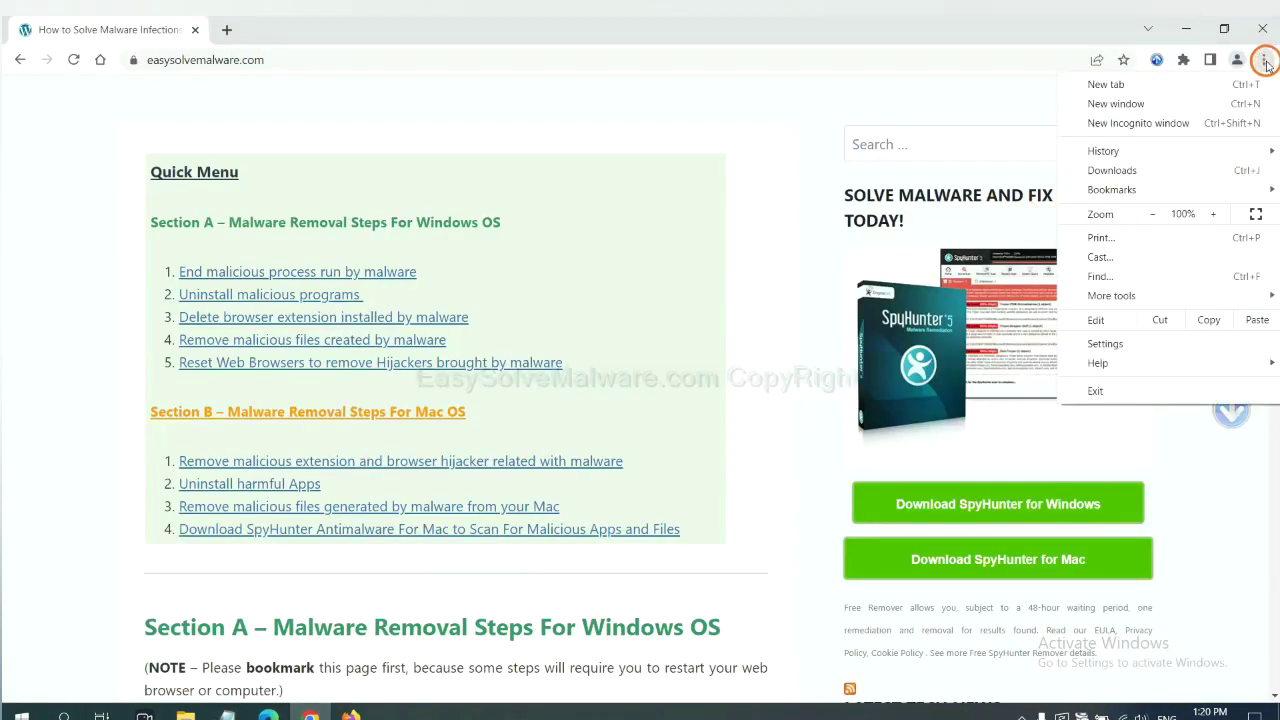
left_click(1106, 343)
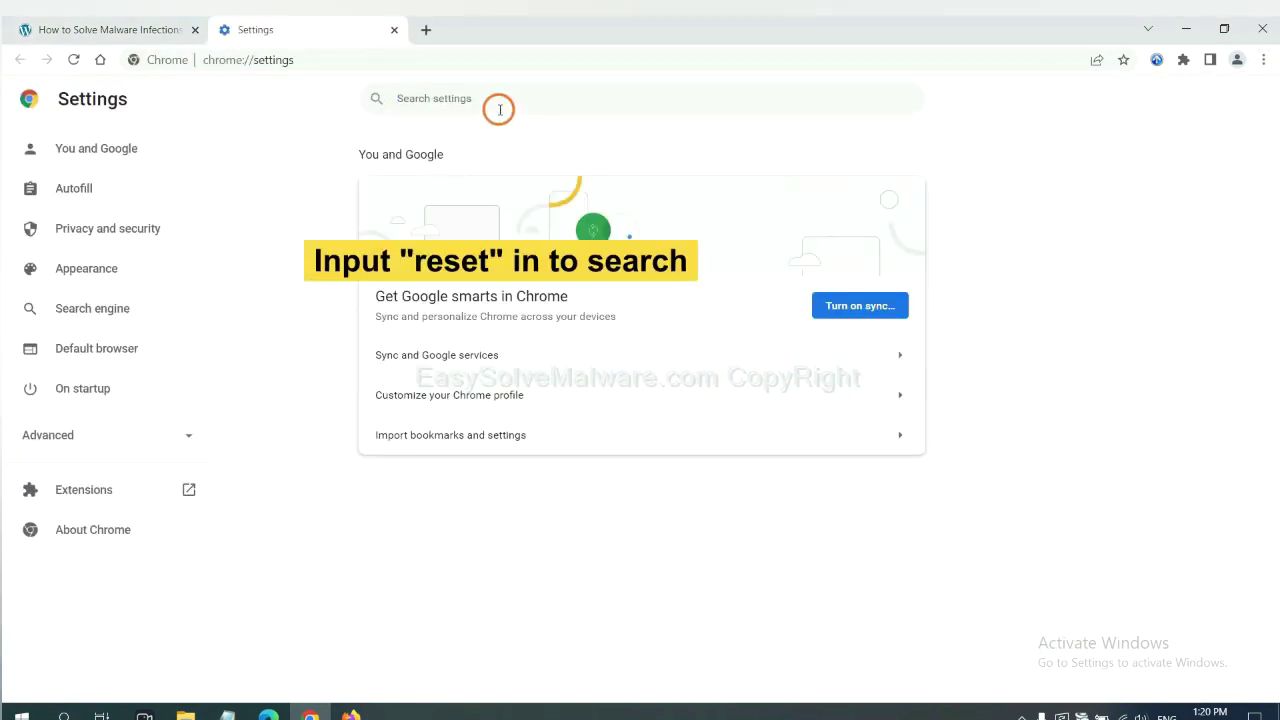
type("reset")
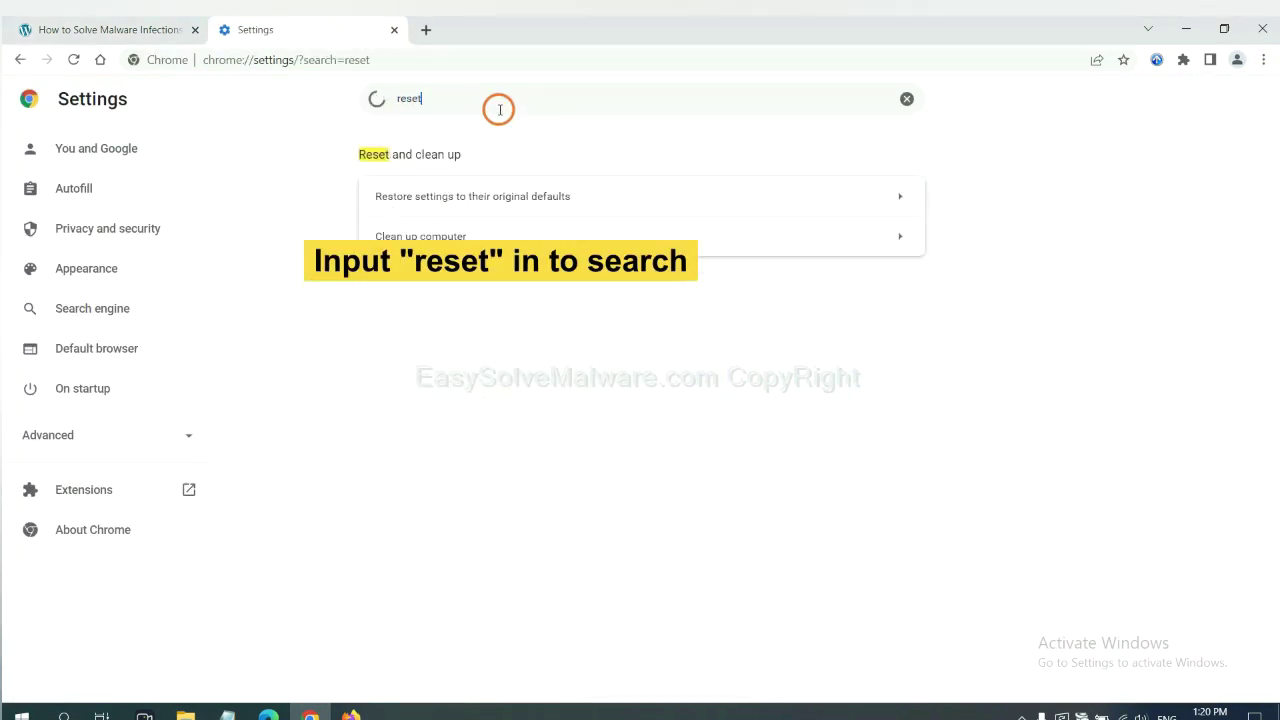
left_click(550, 196)
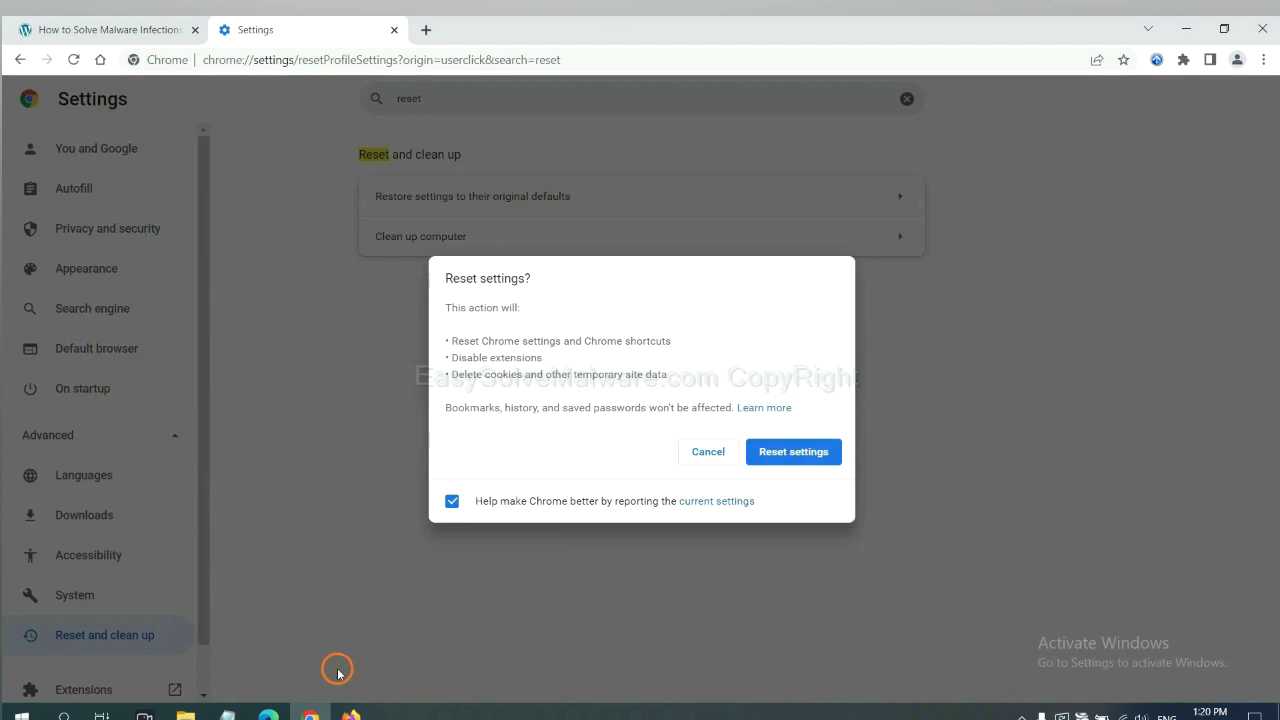
left_click(357, 712)
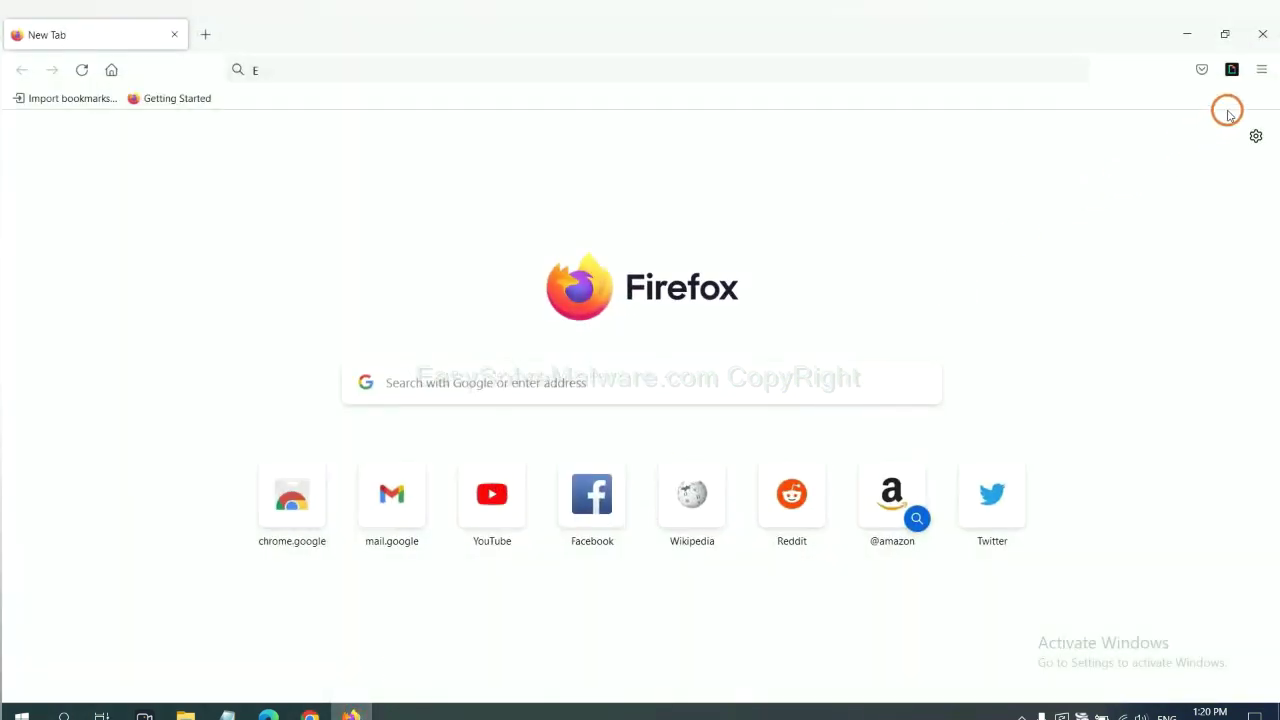
Raise the Refresh Firefox confirmation from Troubleshooting Information, then switch to Microsoft Edge
left_click(1261, 73)
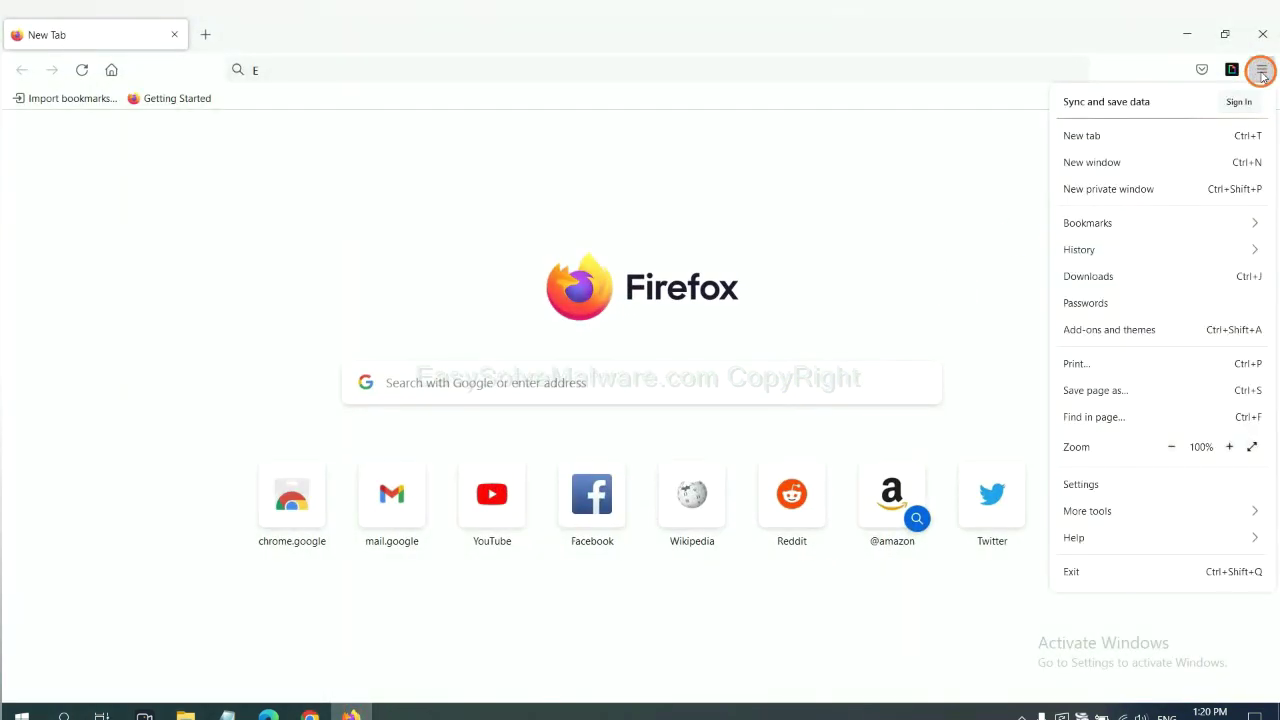
left_click(1101, 535)
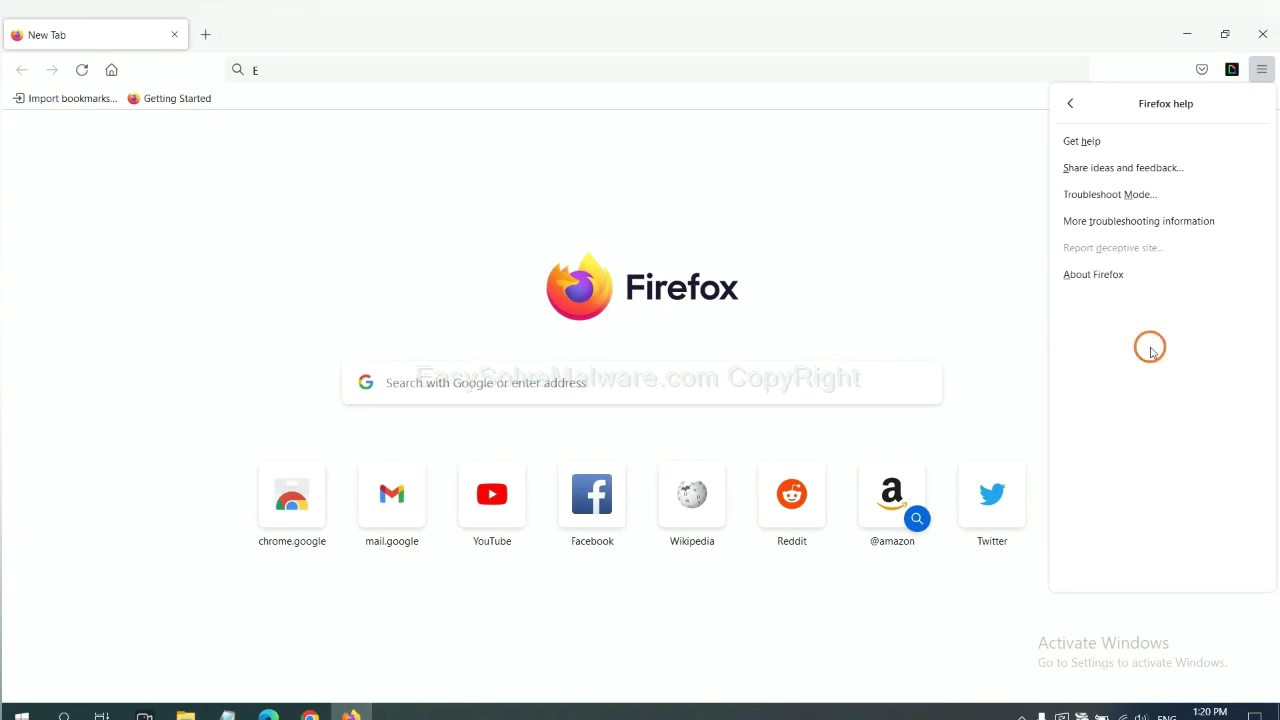
left_click(1125, 222)
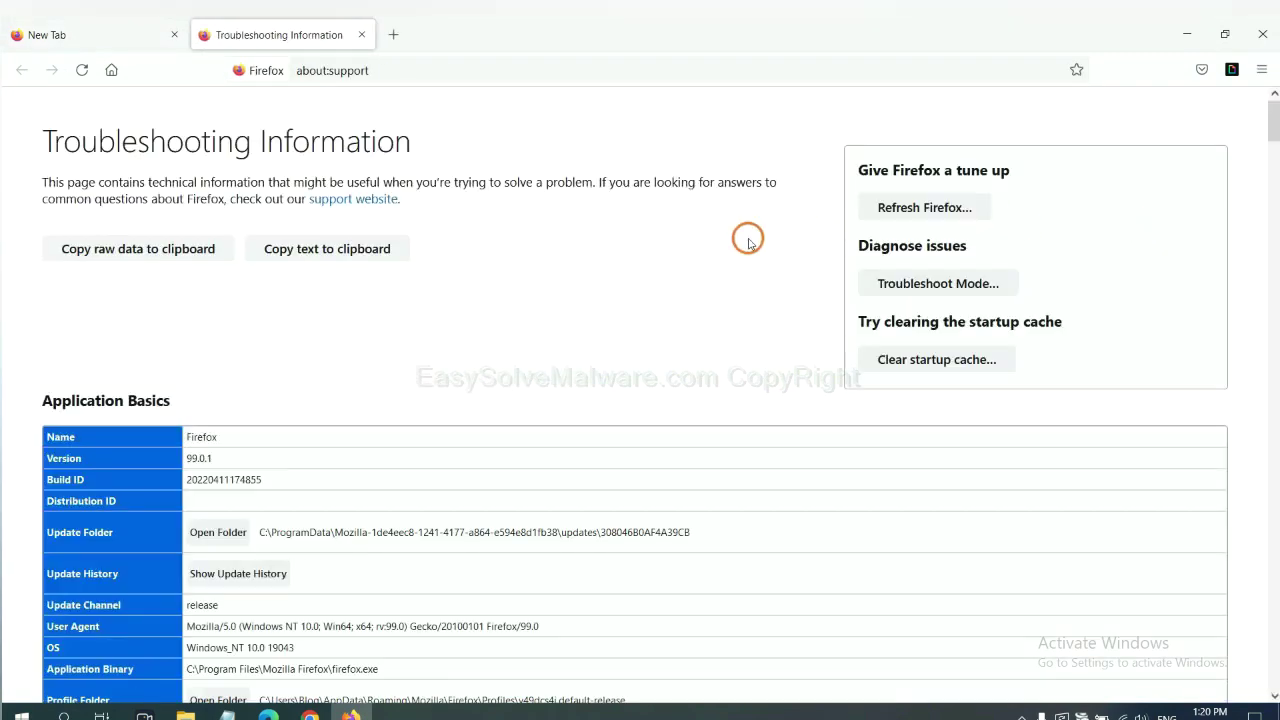
left_click(900, 213)
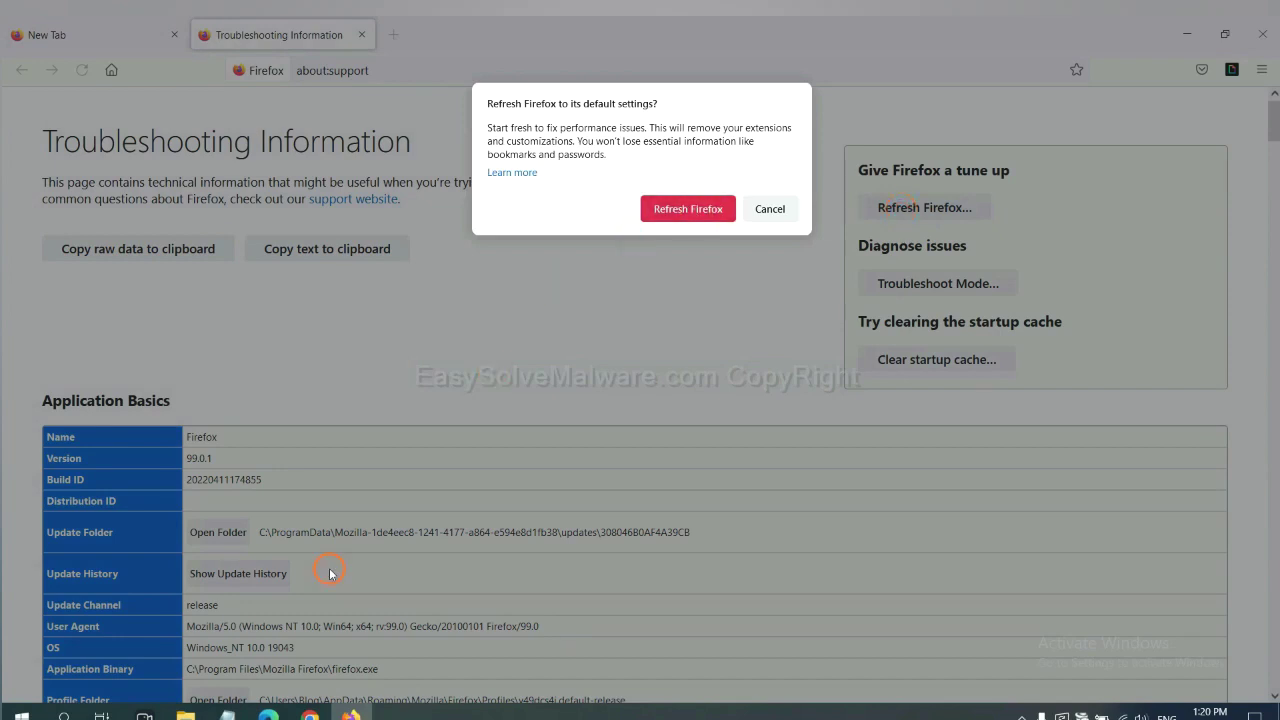
left_click(268, 715)
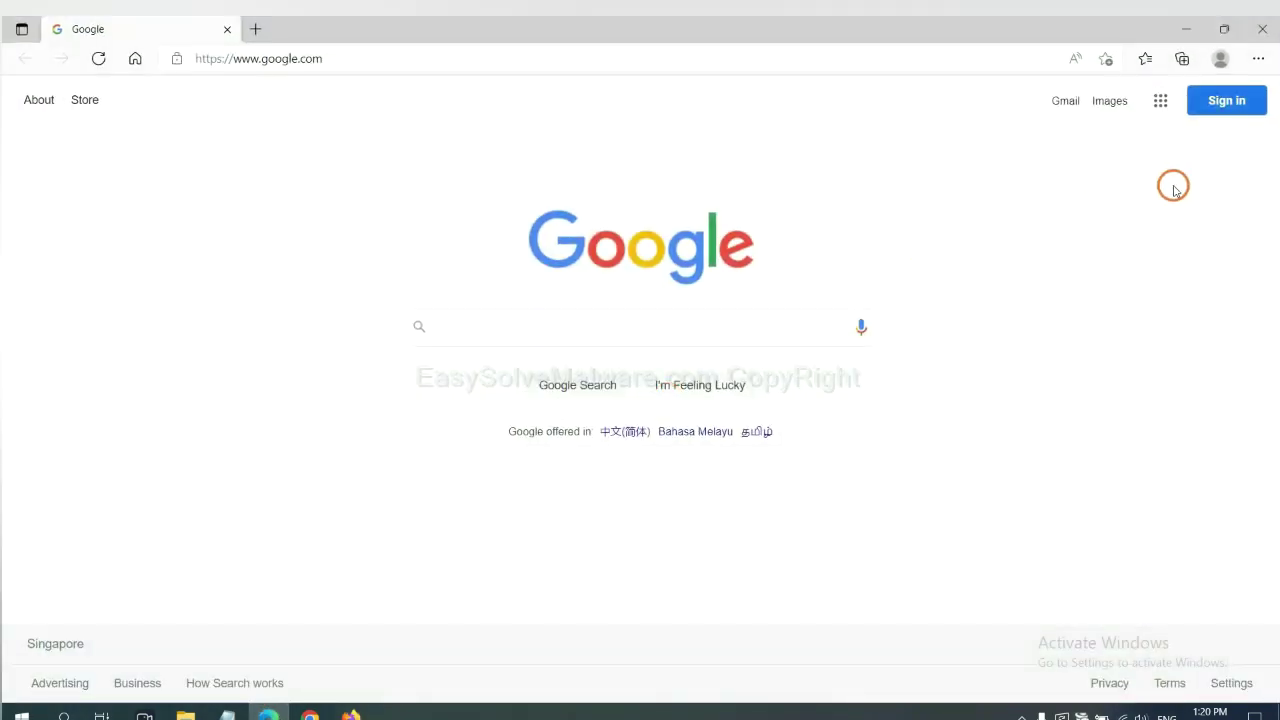
Search Edge settings for 'reset' and raise the restore-default-values confirmation
left_click(1258, 60)
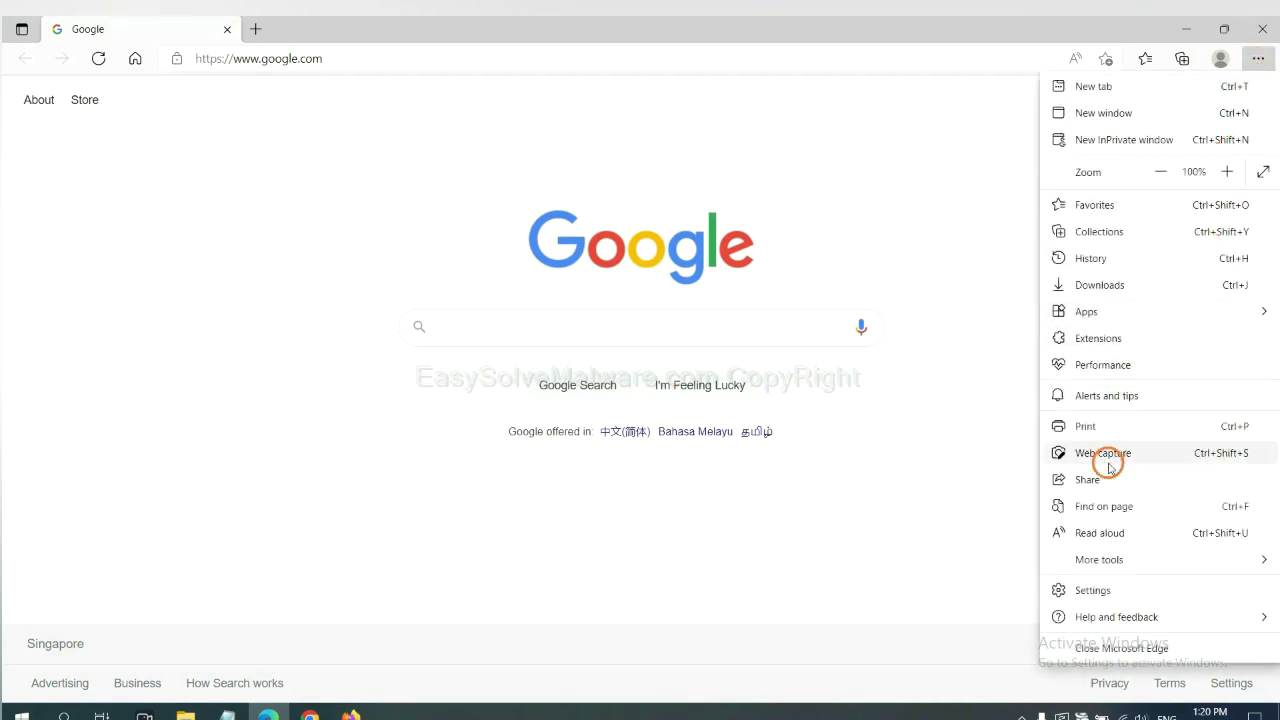
left_click(1093, 590)
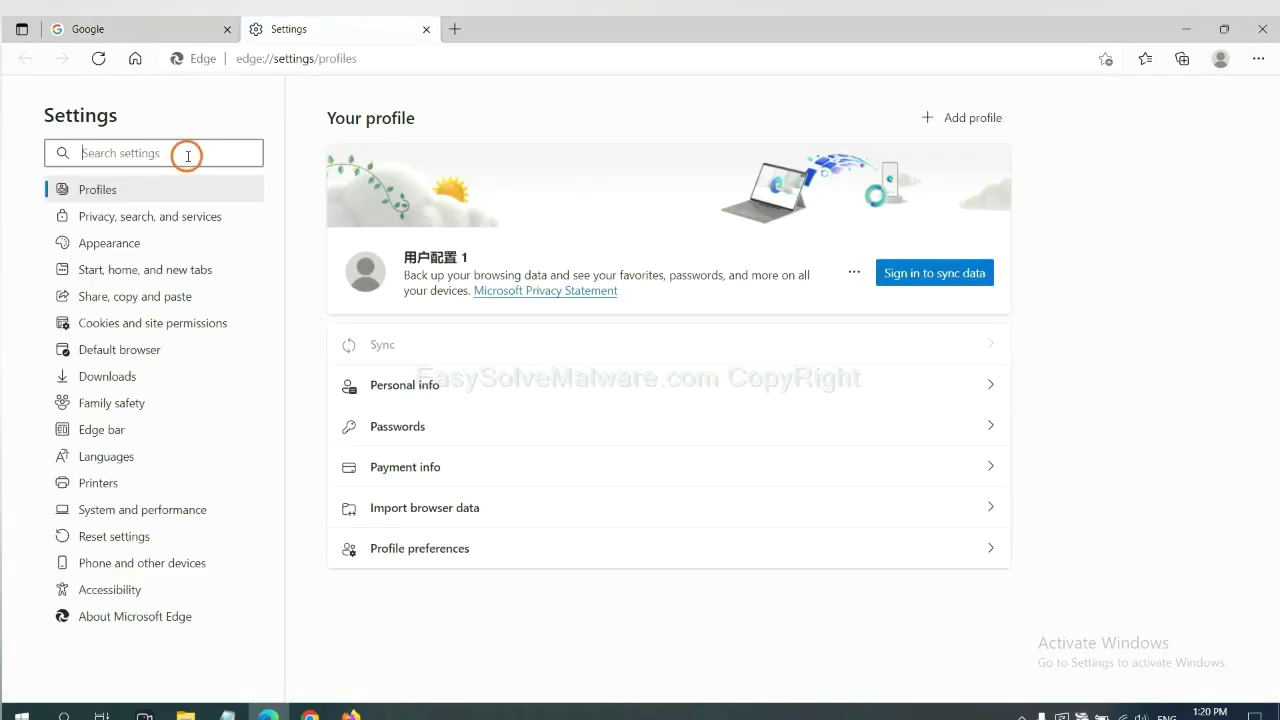
type("re")
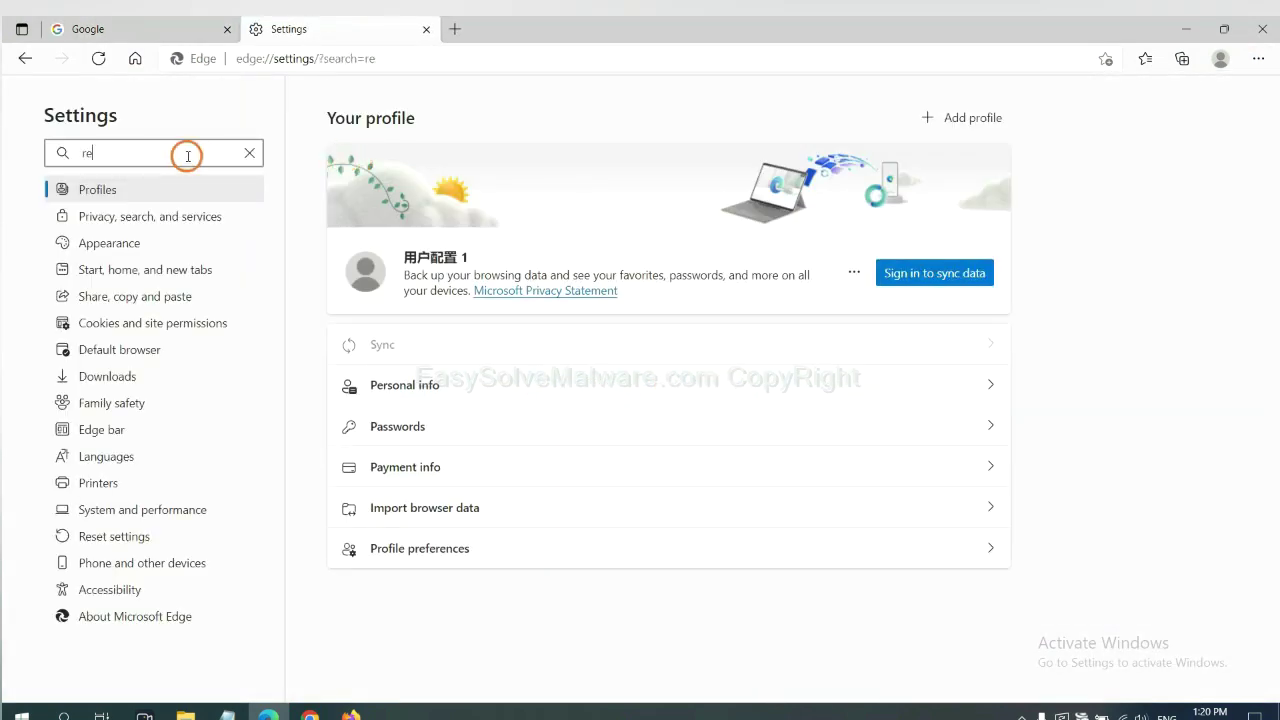
type("set")
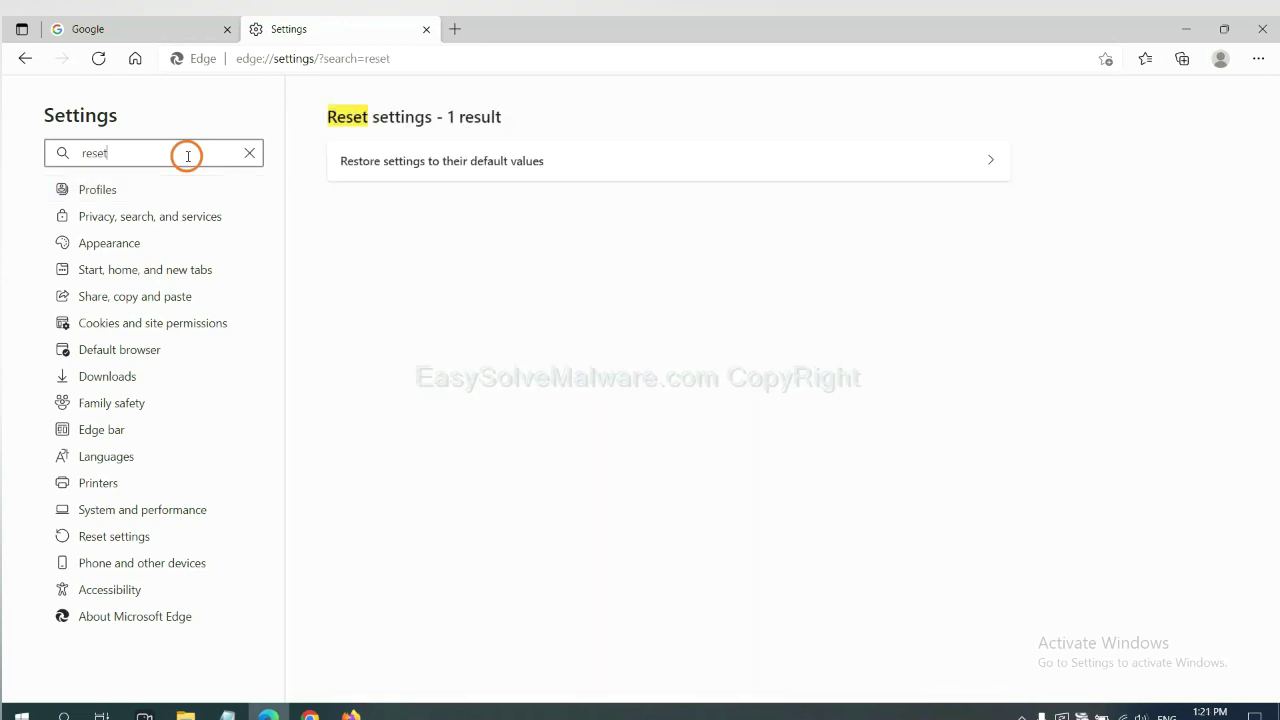
left_click(451, 160)
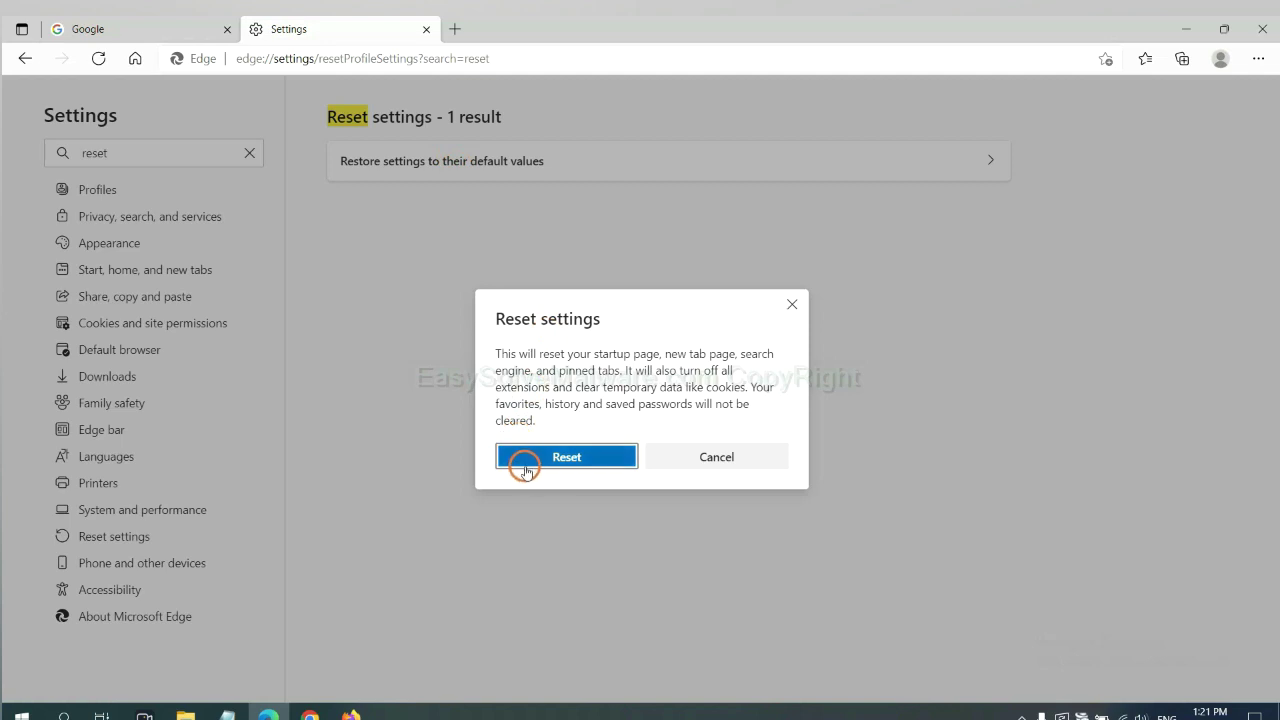